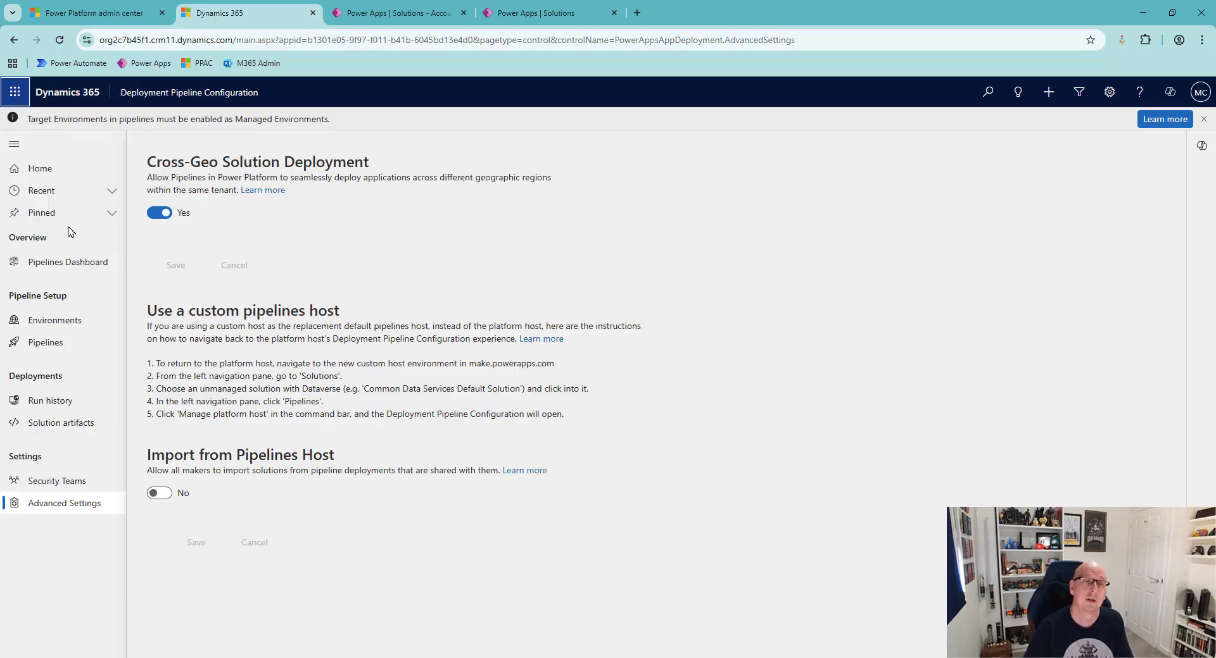
# Switch to the Power Platform admin center and show the deployment settings for the custom host Pipeline Host 01
pyautogui.click(101, 8)
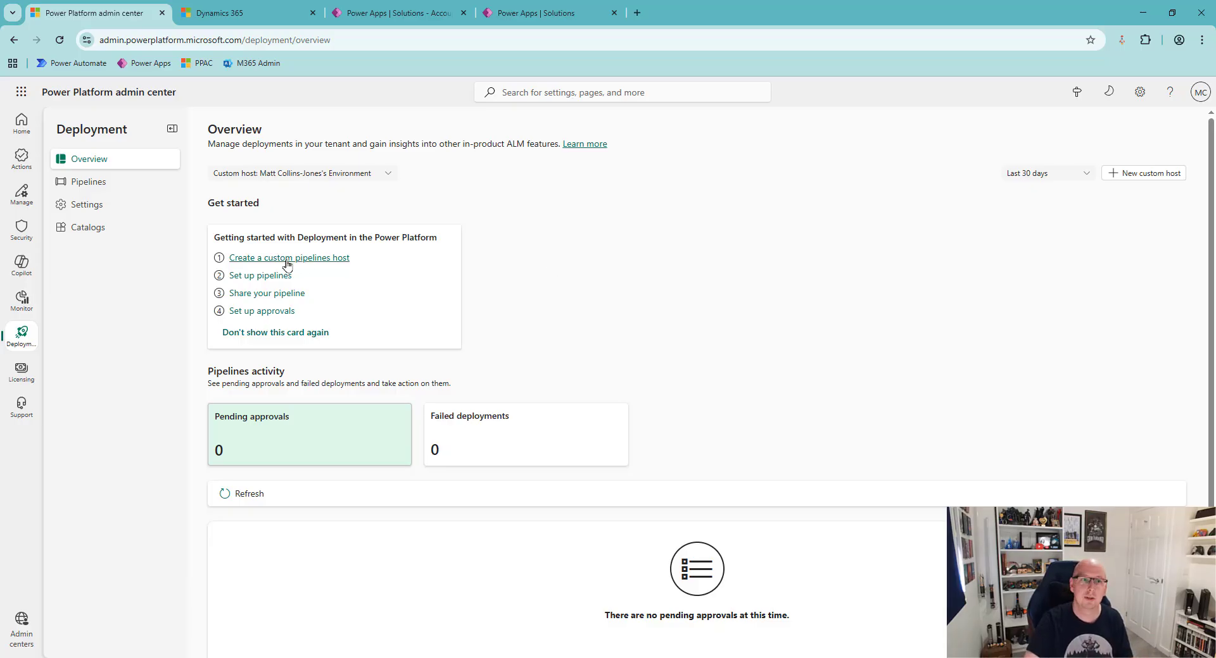
pyautogui.click(116, 212)
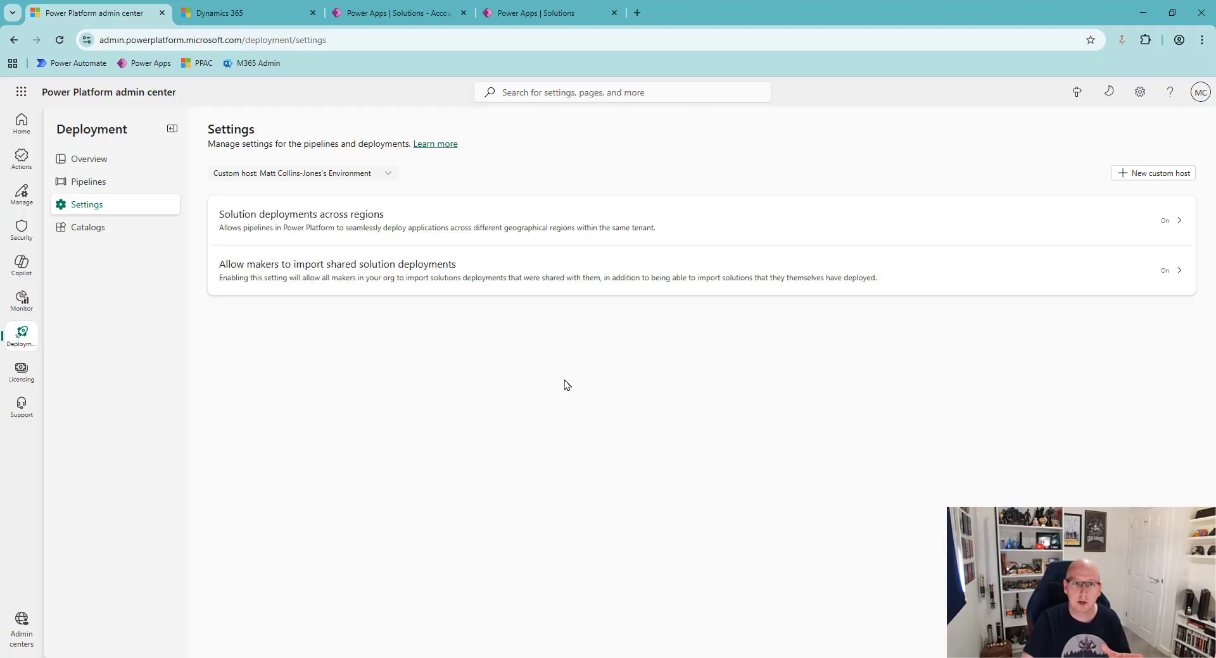
pyautogui.click(421, 189)
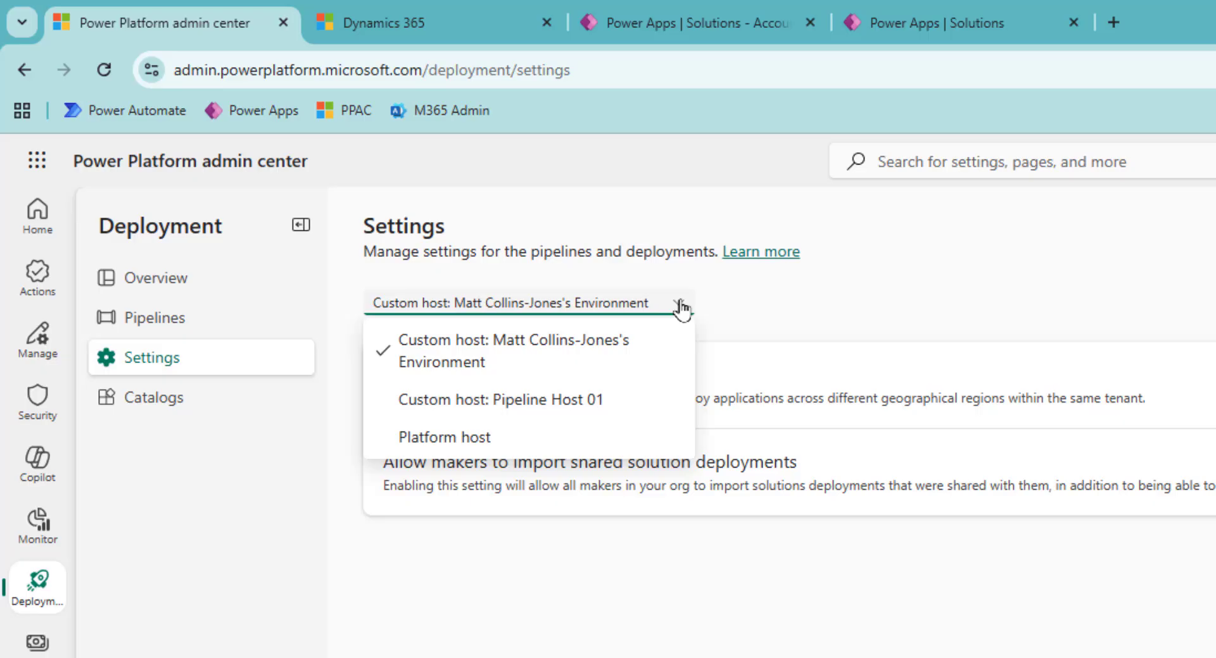
pyautogui.click(624, 412)
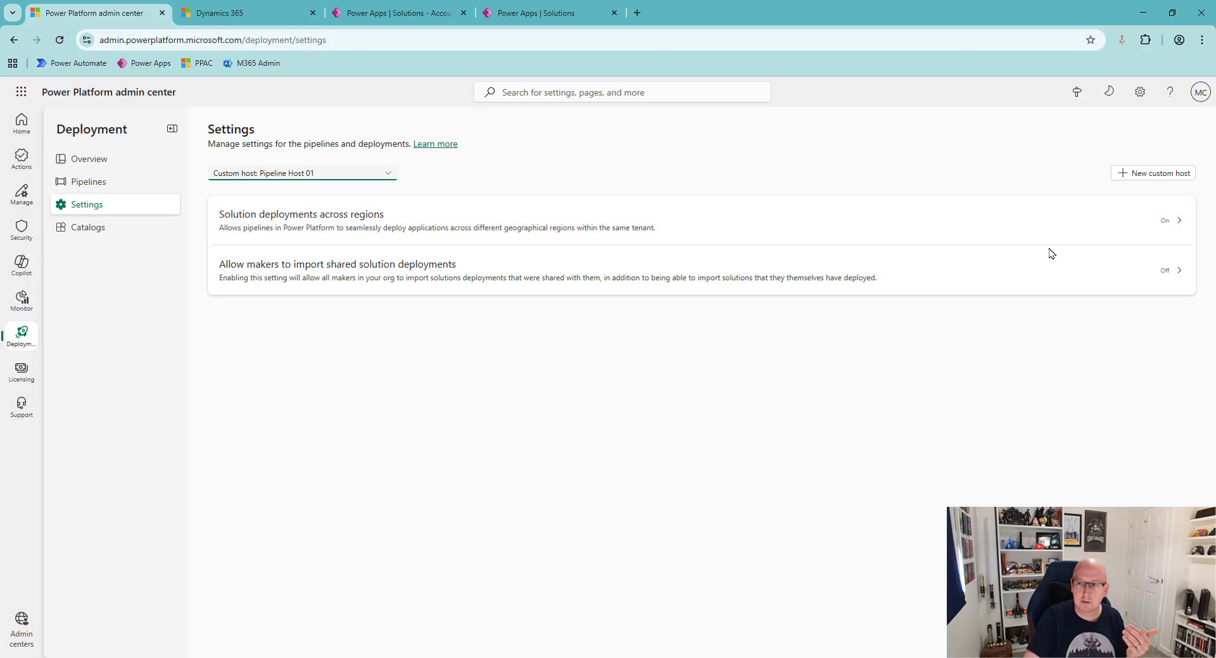
# Review the cross-region solution deployment setting, and allow makers to import shared solution deployments on Pipeline Host 01
pyautogui.click(621, 233)
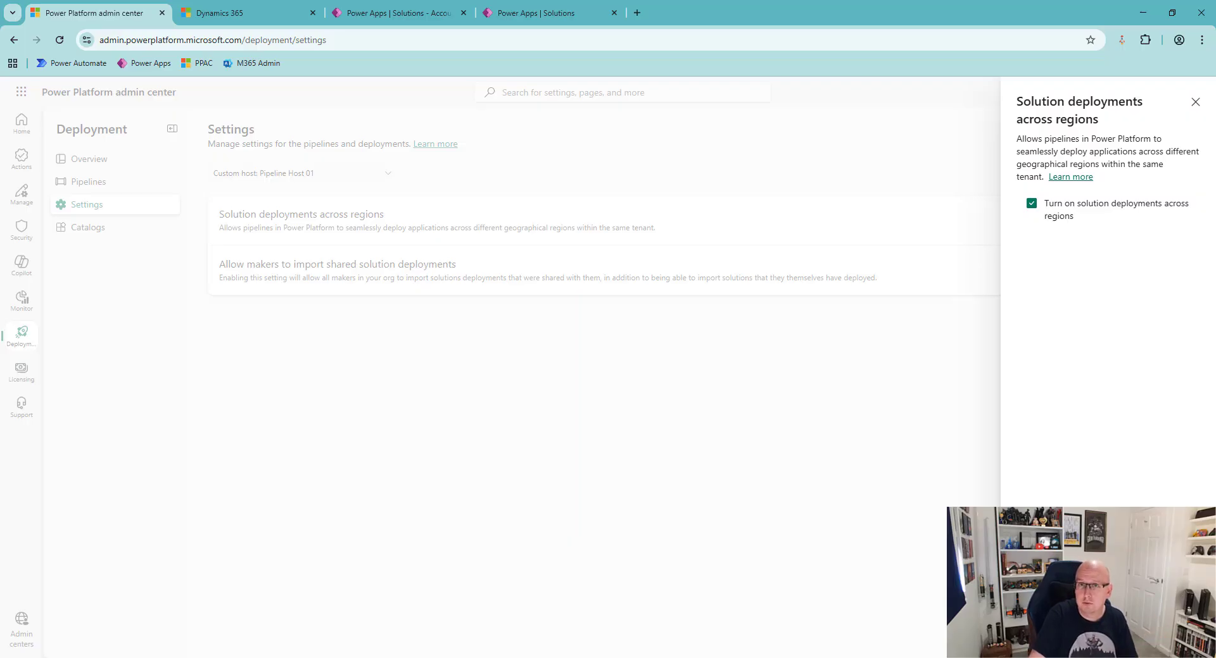
pyautogui.press('Escape')
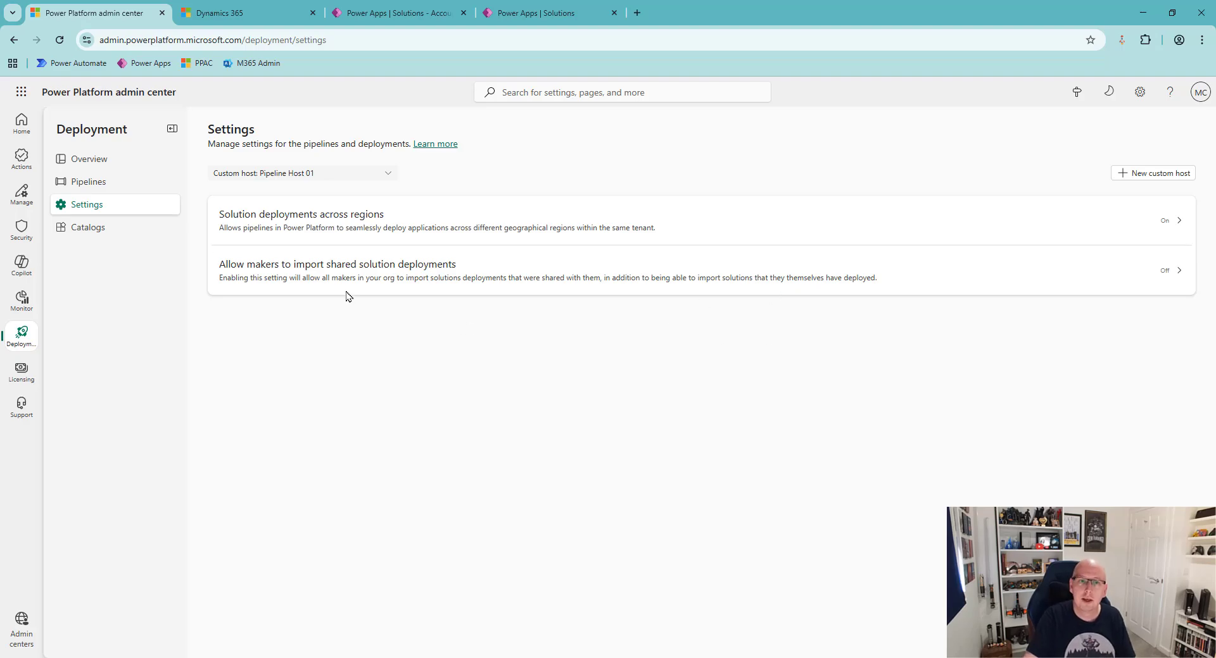
pyautogui.click(552, 281)
pyautogui.click(1032, 233)
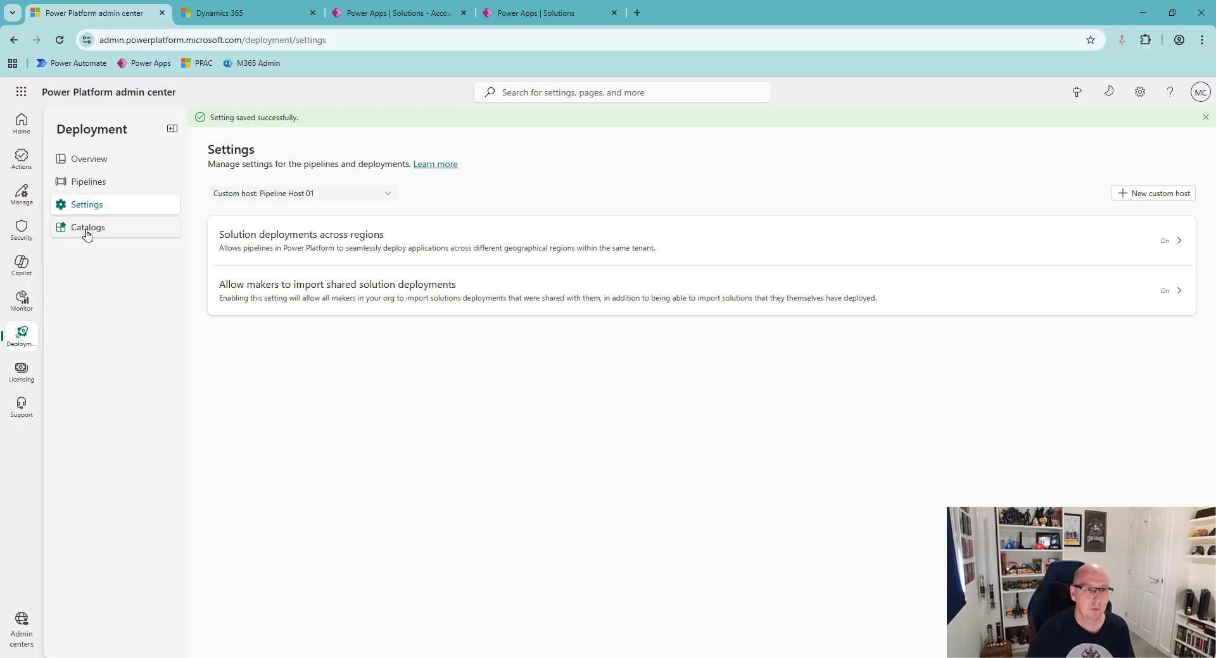
# Open the Default deployment pipeline rule of the MCJ Testing Group environment group
pyautogui.click(31, 201)
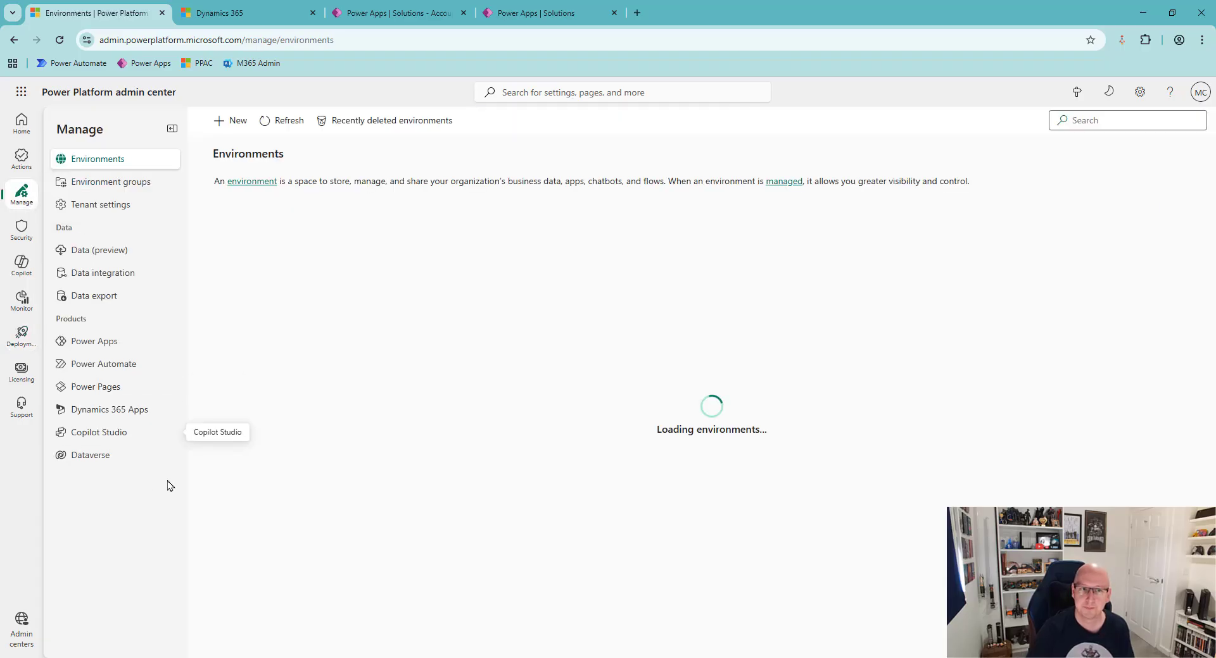
pyautogui.click(121, 184)
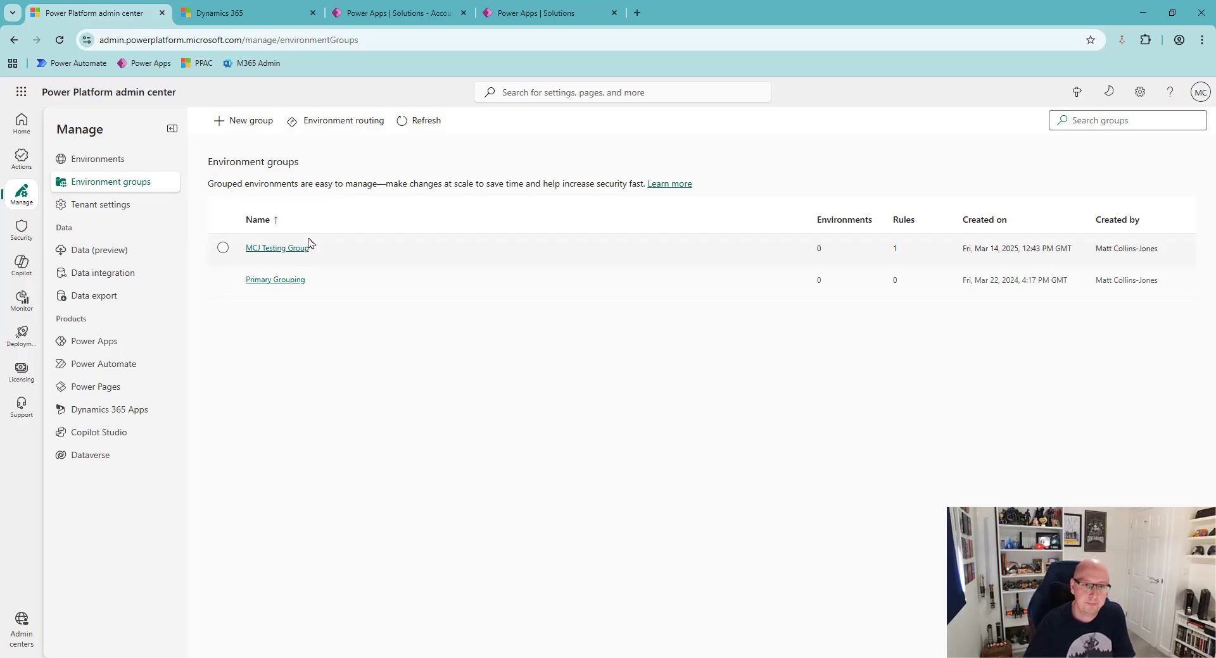
pyautogui.click(285, 248)
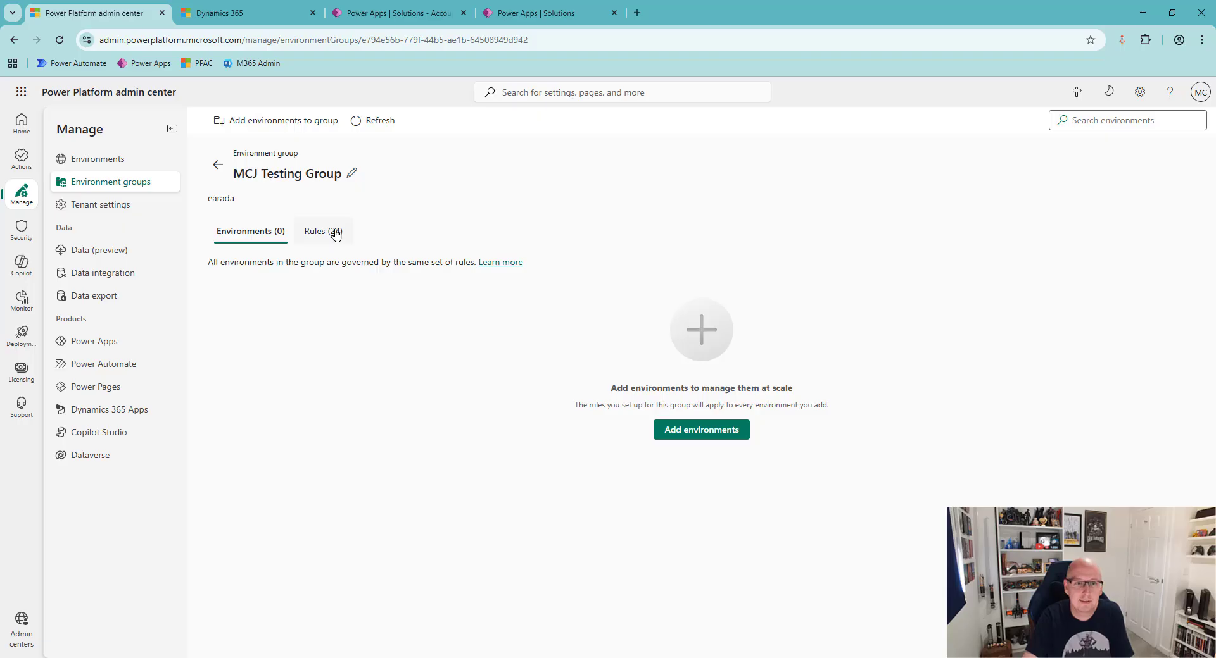
pyautogui.click(335, 232)
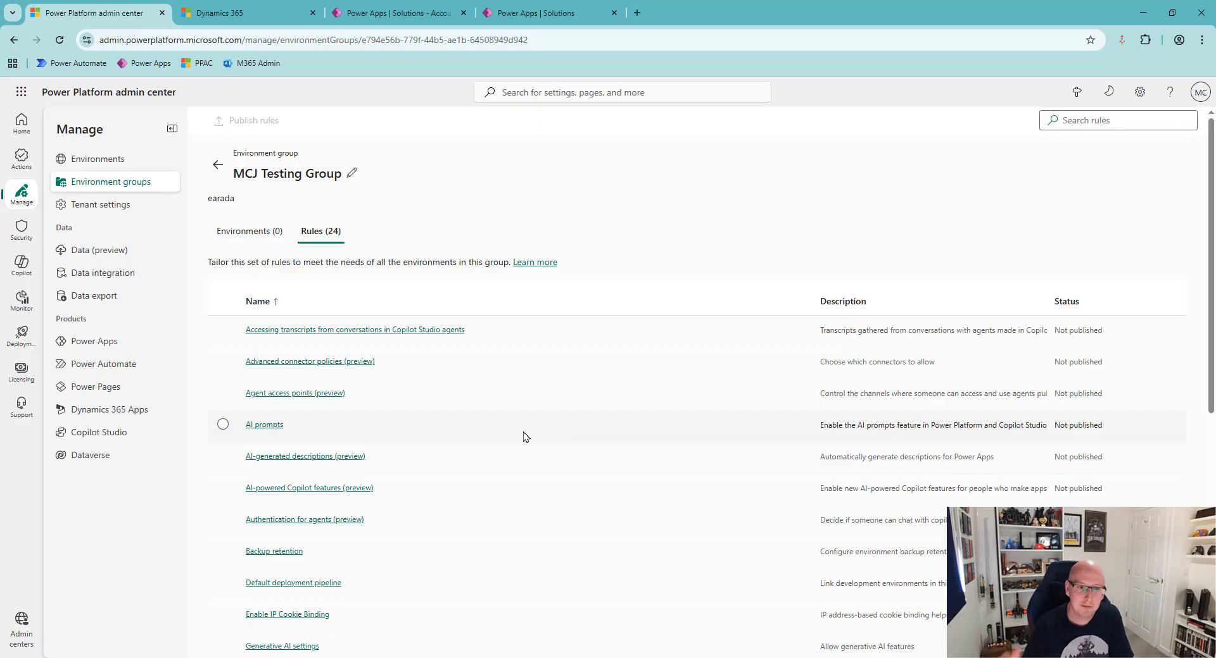
pyautogui.scroll(-1, 582, 410)
pyautogui.scroll(-2, 581, 410)
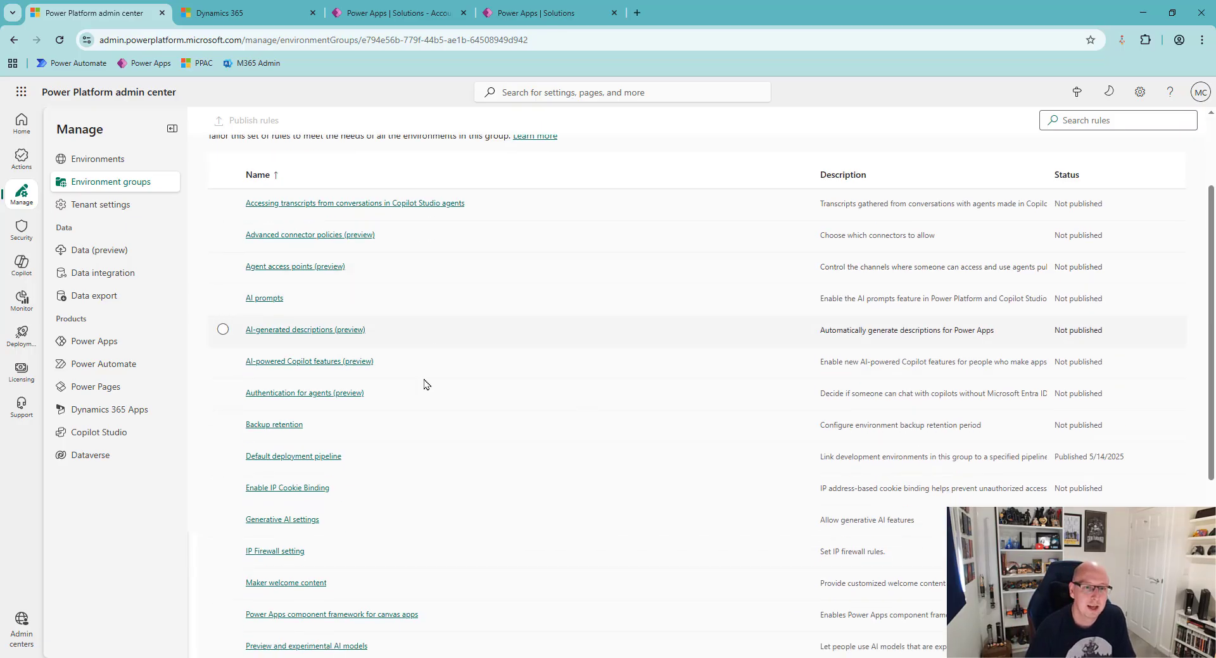
pyautogui.click(222, 457)
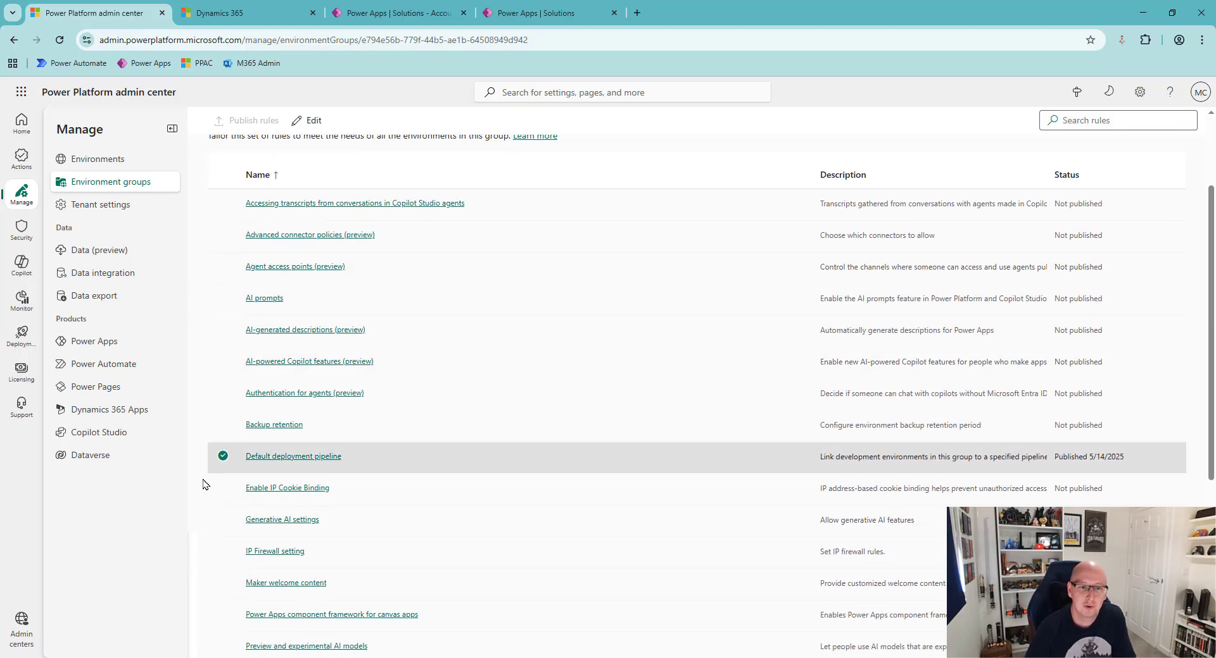
pyautogui.click(329, 459)
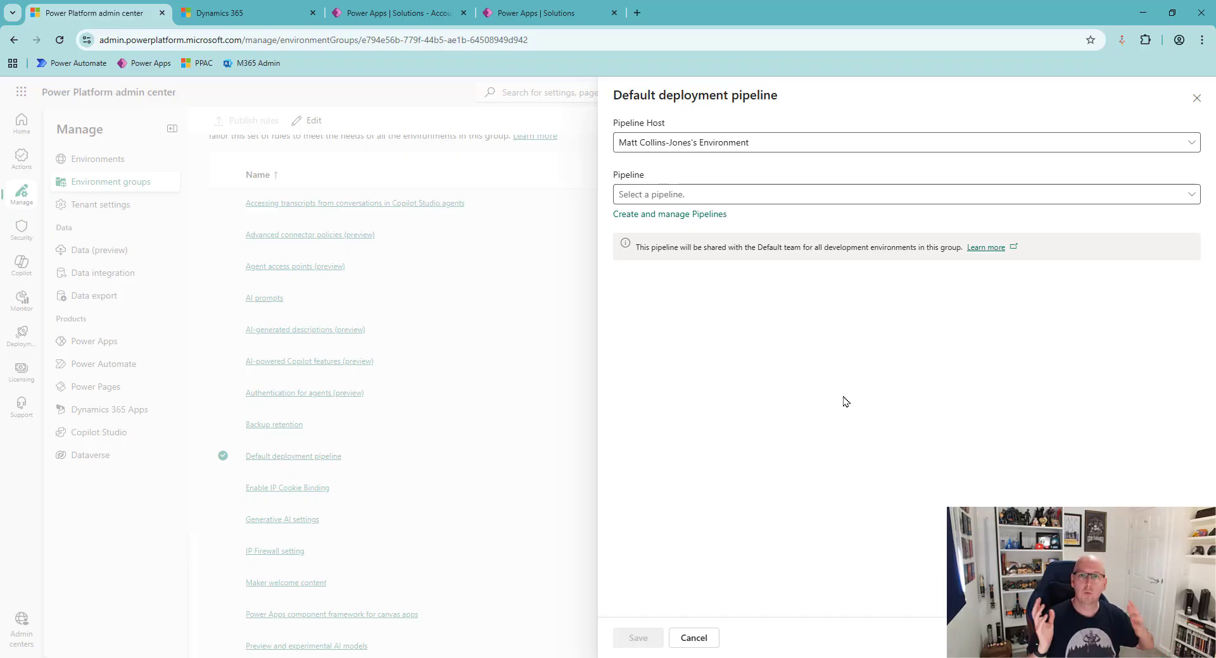
# Preview the pipelines offered for Pipeline Host 01 in the default deployment pipeline rule, and cancel without saving
pyautogui.click(1194, 143)
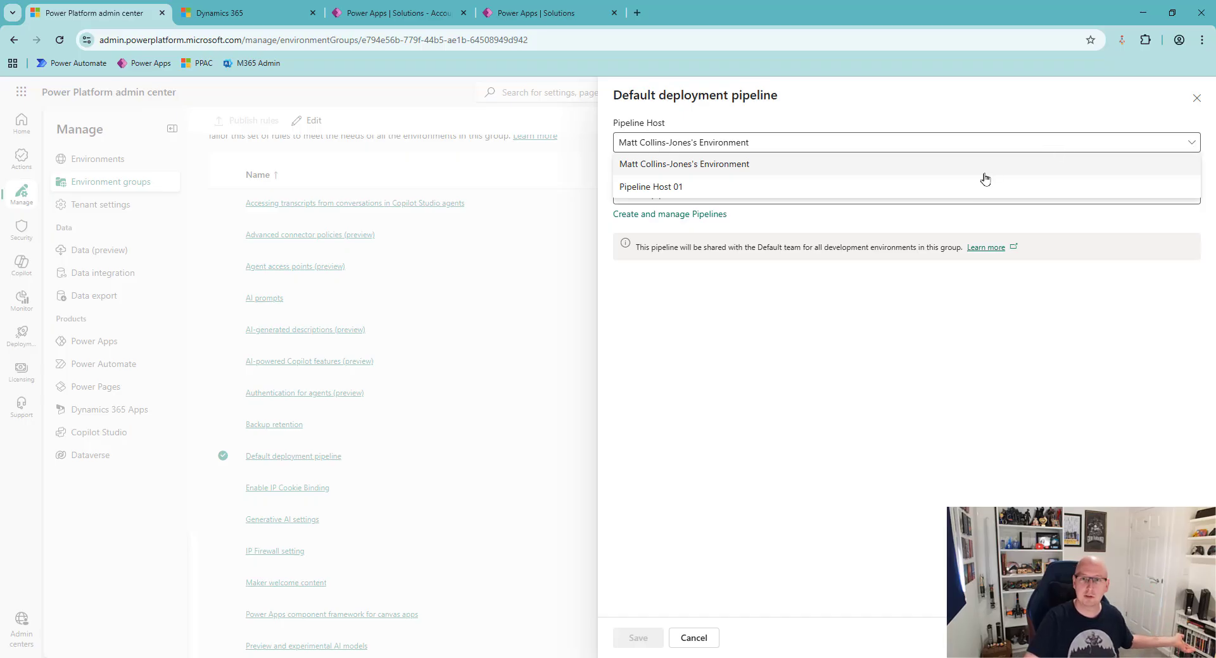
pyautogui.click(931, 195)
pyautogui.click(1191, 195)
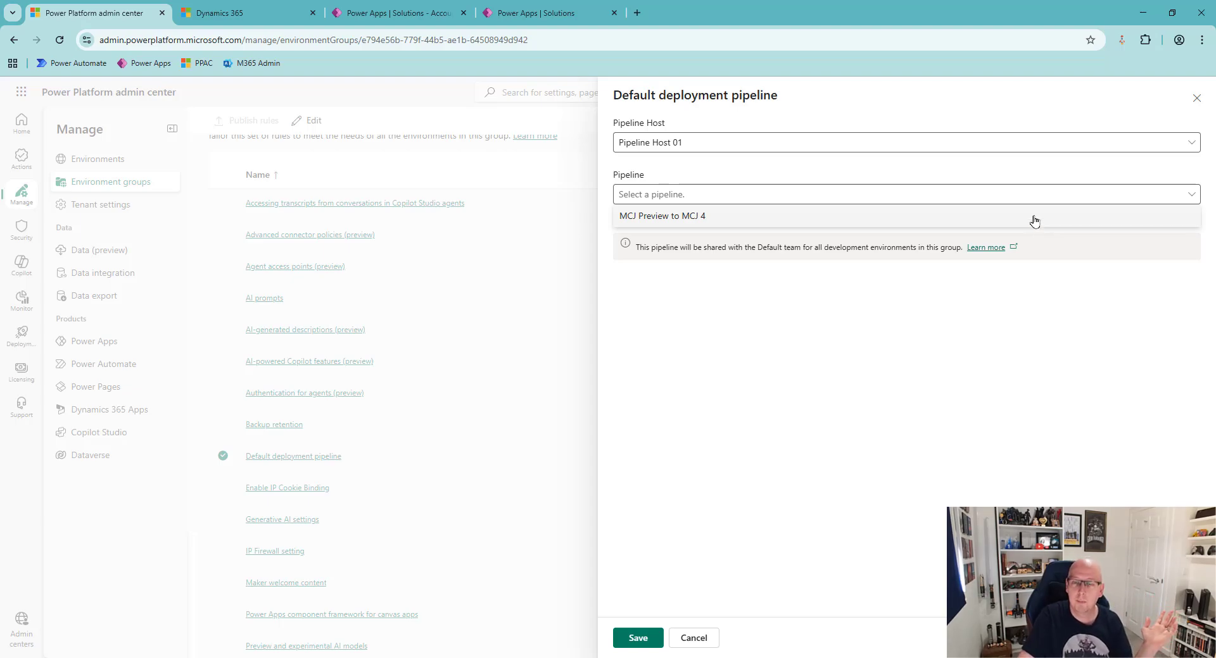
pyautogui.click(1113, 378)
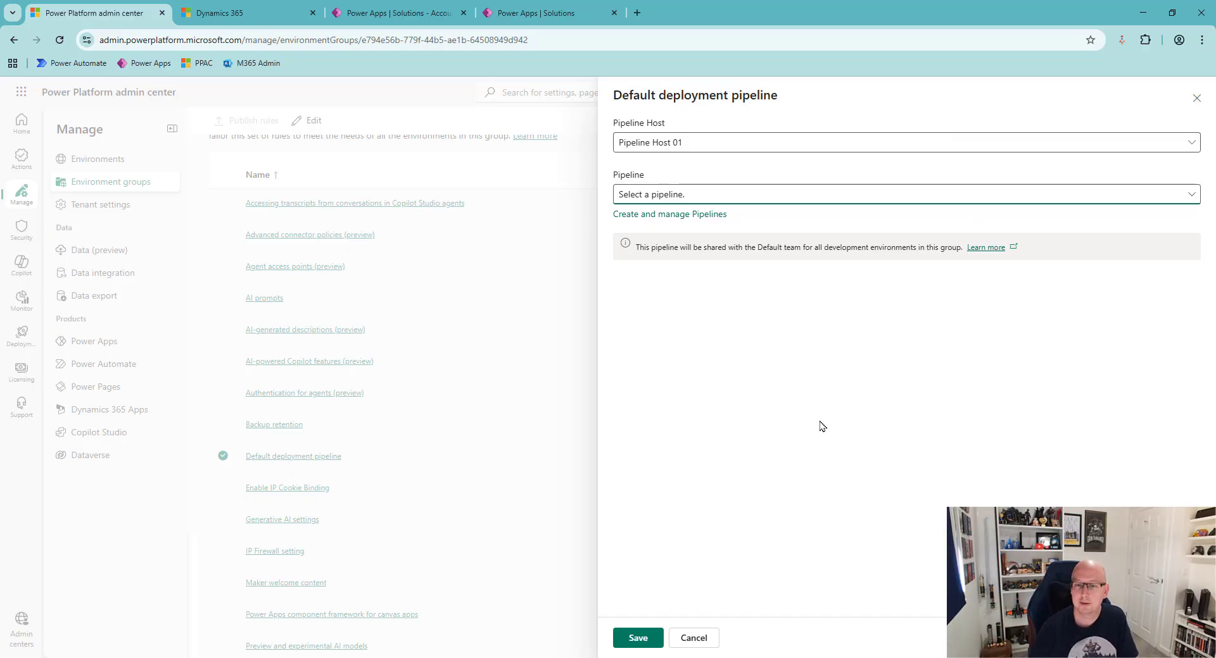
pyautogui.click(709, 644)
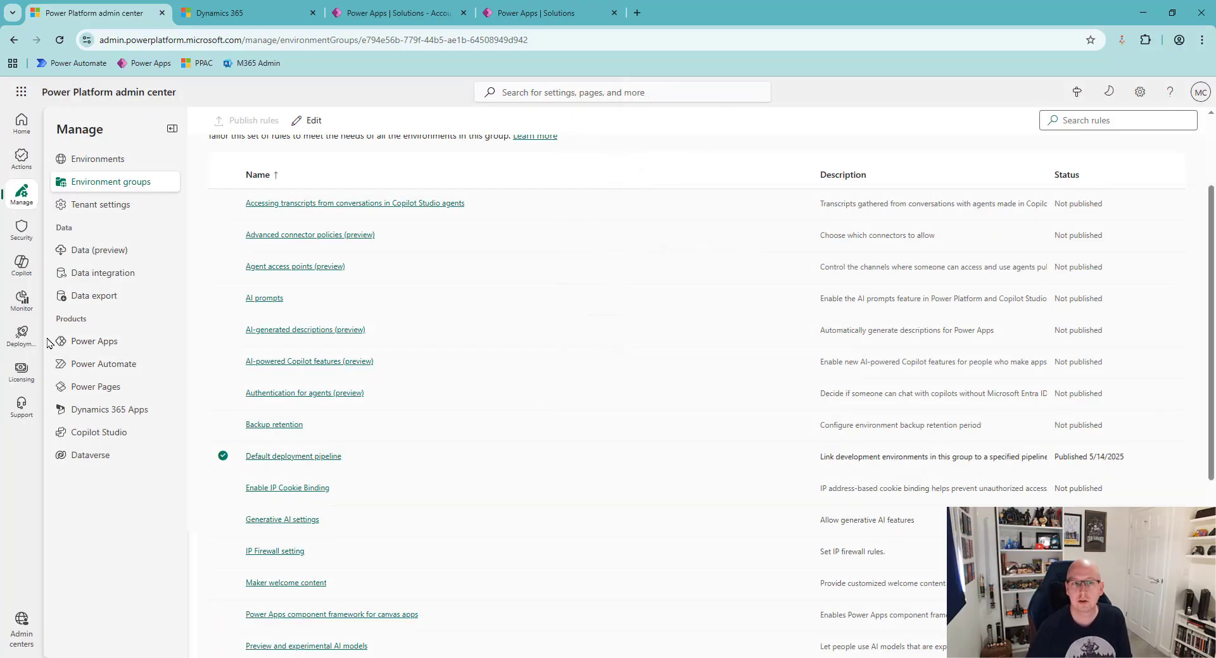
# View the failed deployments for Pipeline Host 01 in the deployment overview, and check the available hosts and time ranges
pyautogui.click(22, 336)
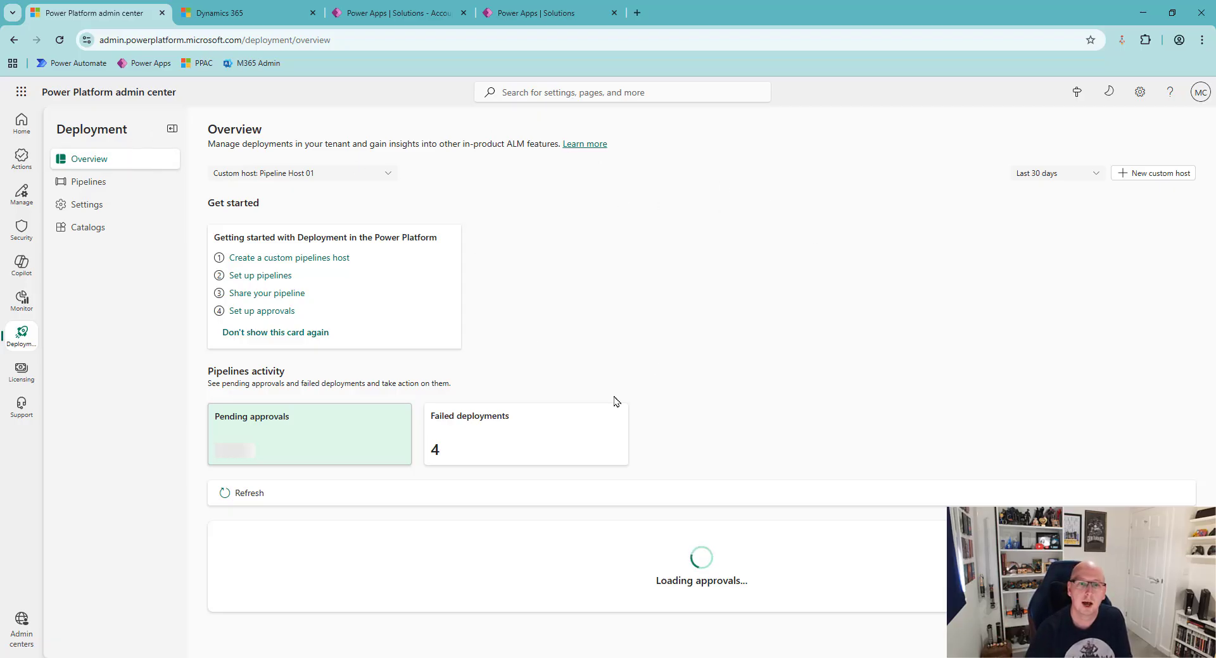
pyautogui.click(339, 174)
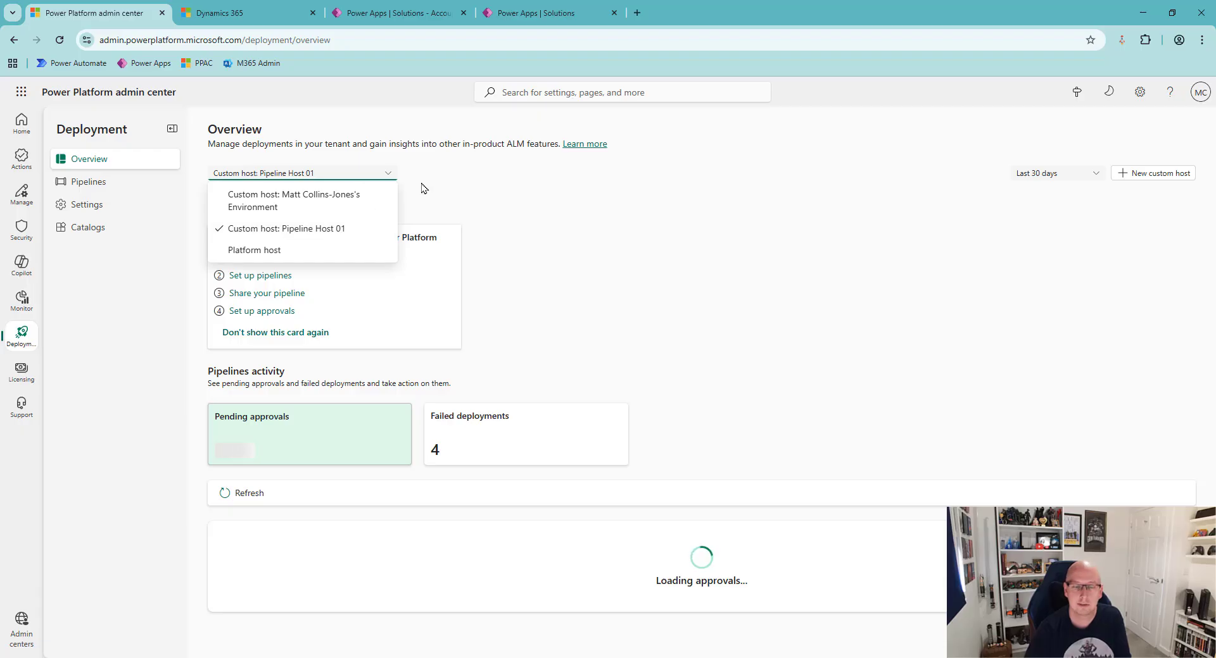
pyautogui.click(637, 244)
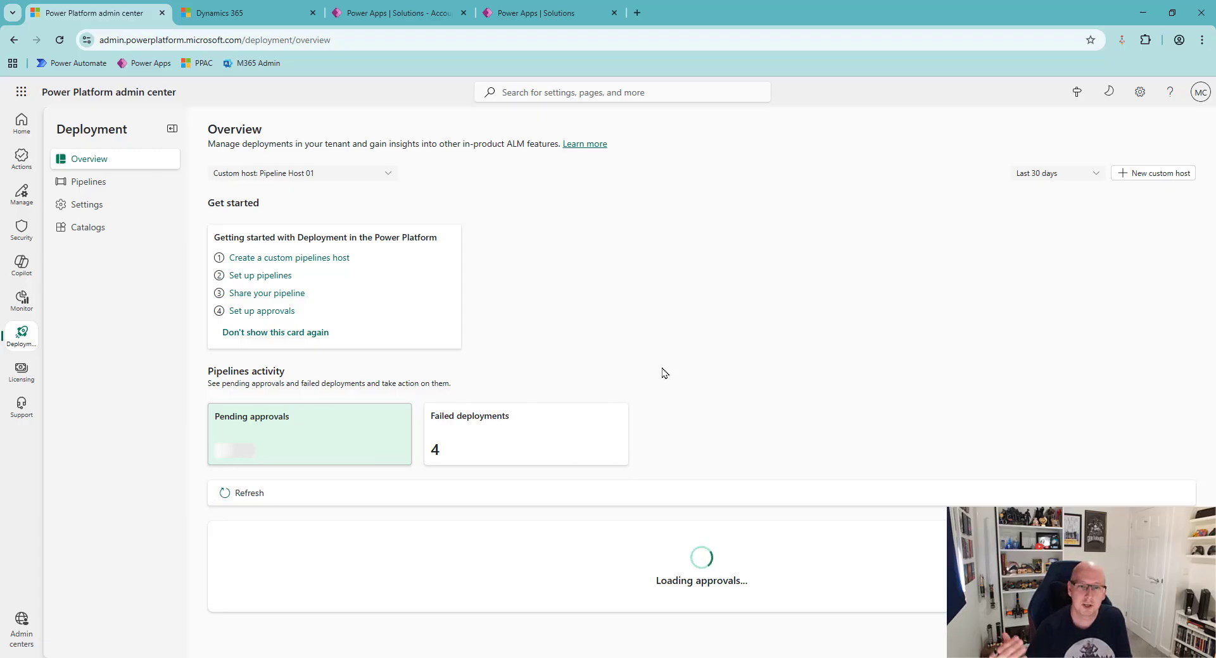
pyautogui.click(476, 424)
pyautogui.scroll(-1, 795, 358)
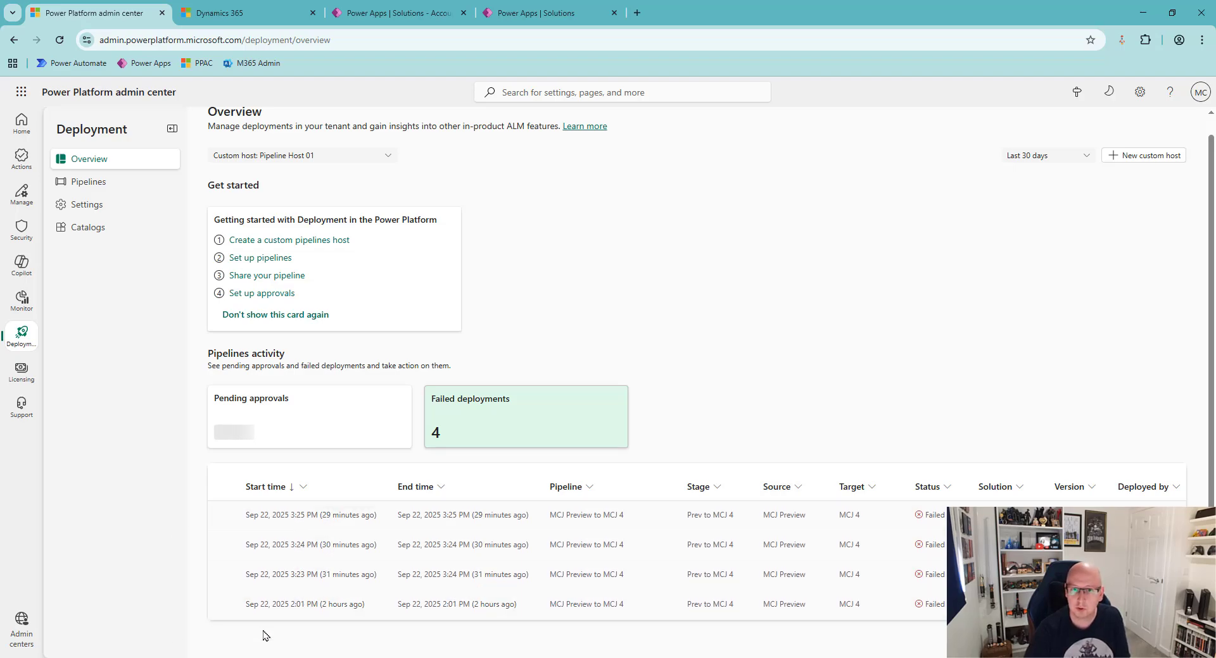
pyautogui.click(1084, 155)
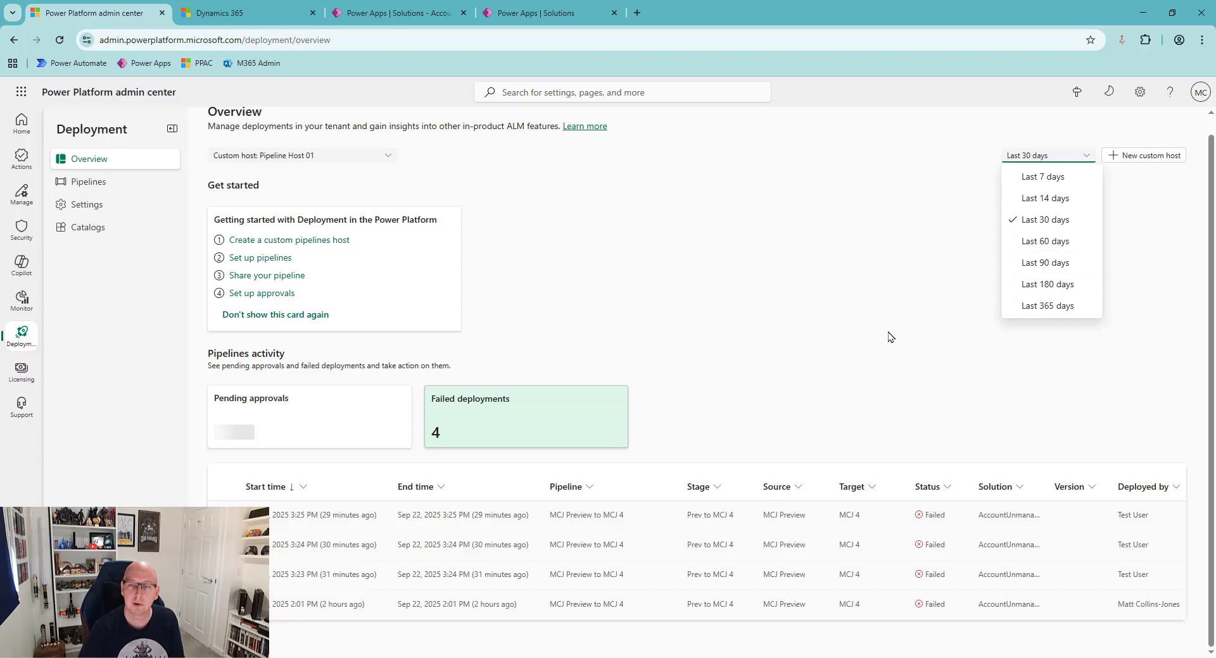
pyautogui.click(852, 336)
# Examine the most recent failed deployment's information, including its failure details and support info, and close it
pyautogui.click(1110, 523)
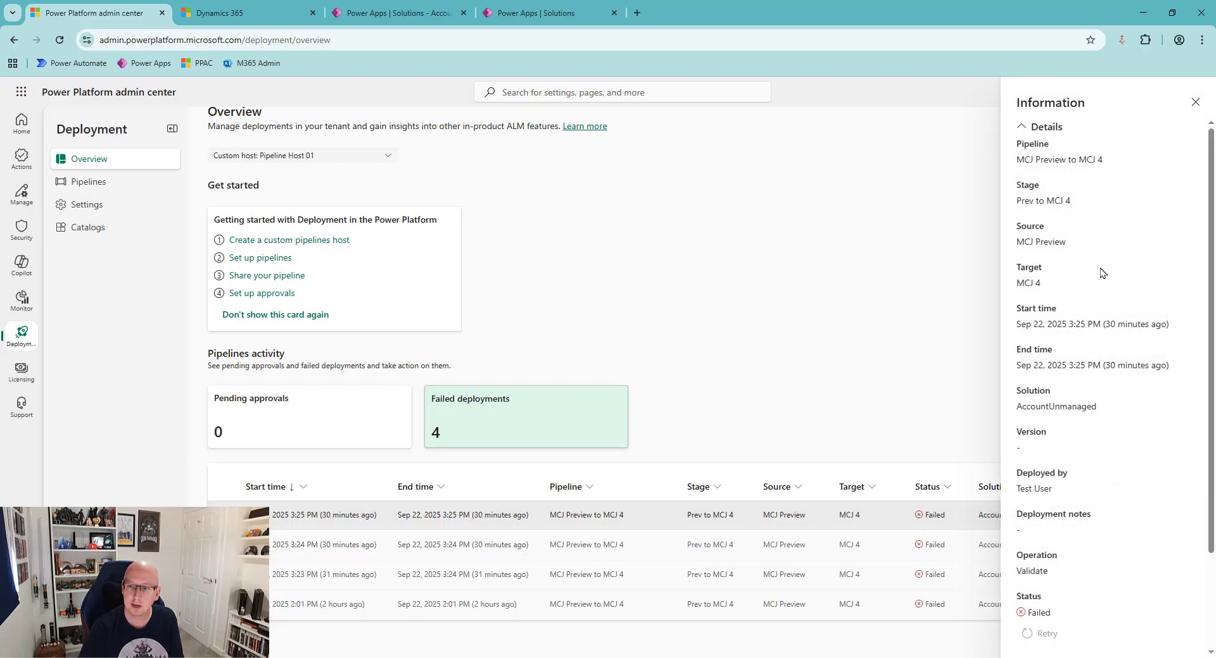
pyautogui.scroll(-2, 1100, 273)
pyautogui.scroll(-1, 1100, 273)
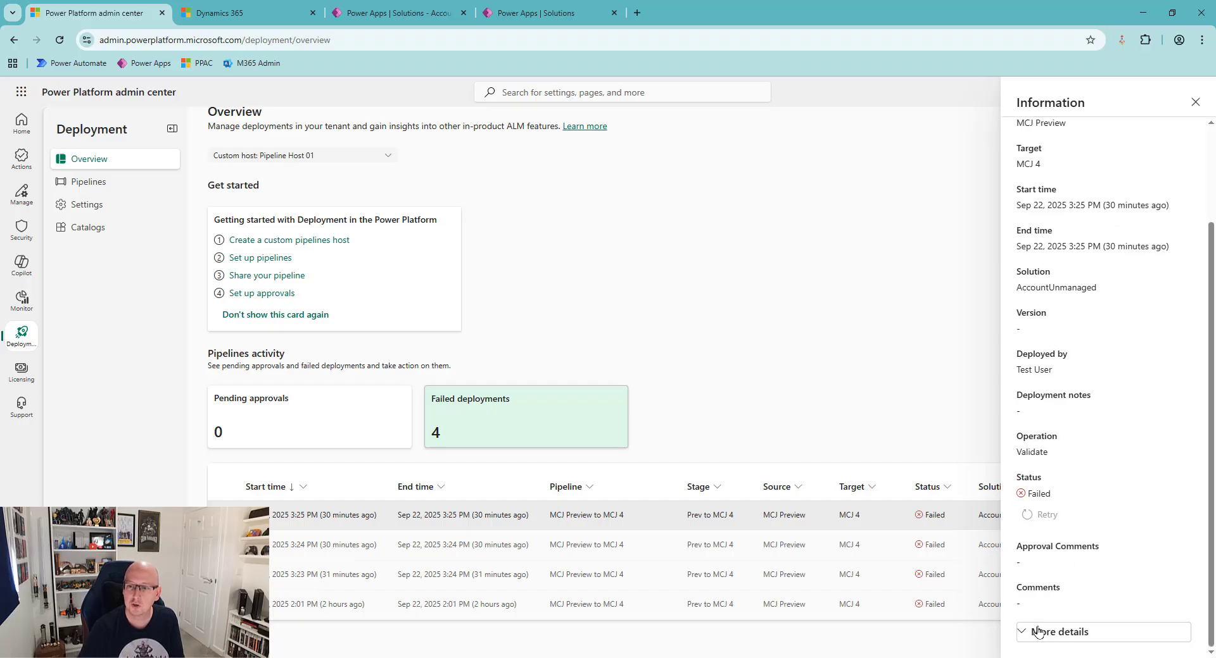
pyautogui.scroll(-4, 1045, 570)
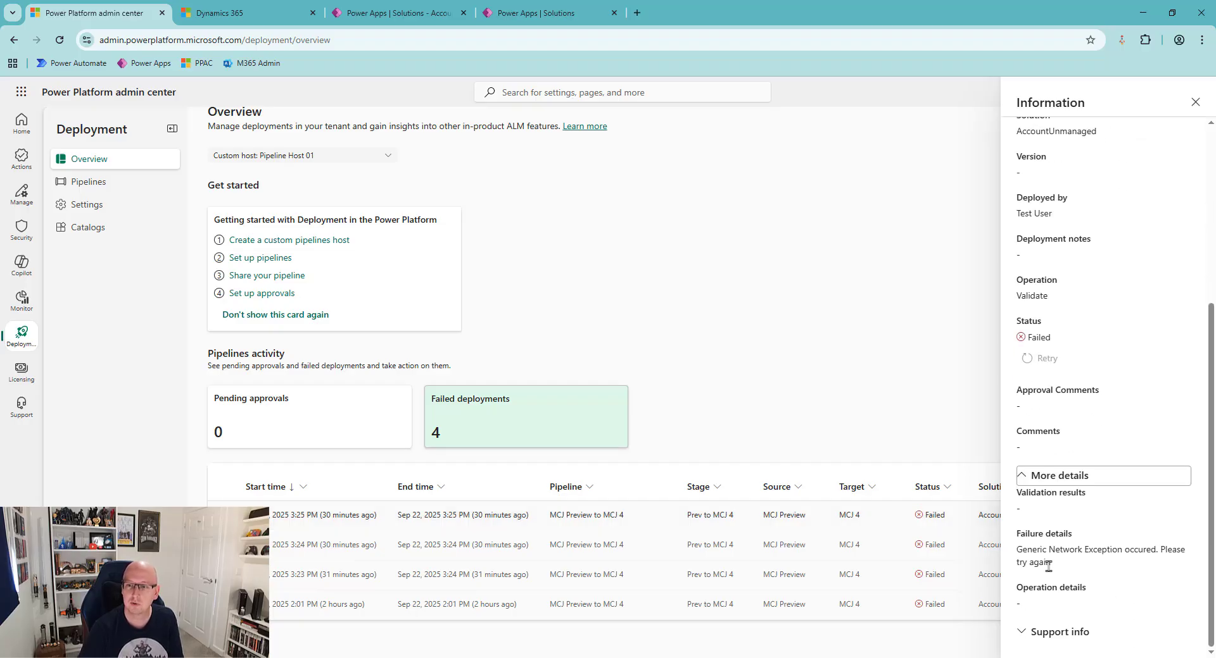
pyautogui.moveTo(1070, 576); pyautogui.dragTo(1013, 566)
pyautogui.click(1101, 578)
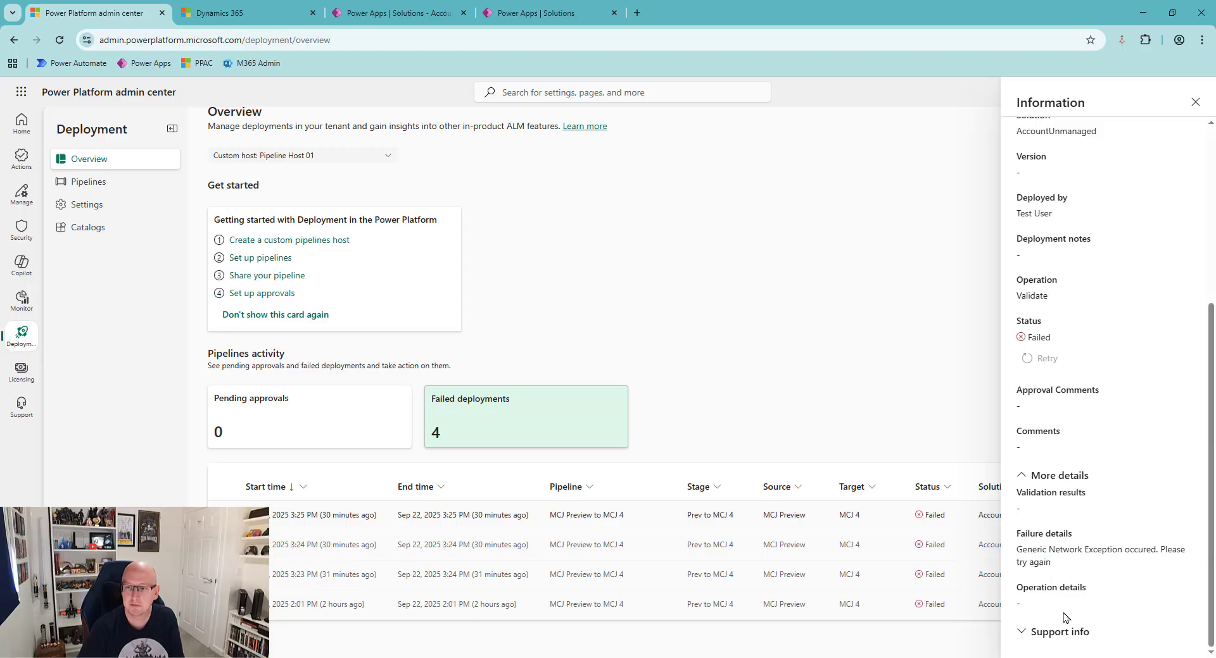
pyautogui.click(1029, 632)
pyautogui.scroll(-8, 1063, 444)
pyautogui.scroll(4, 1067, 356)
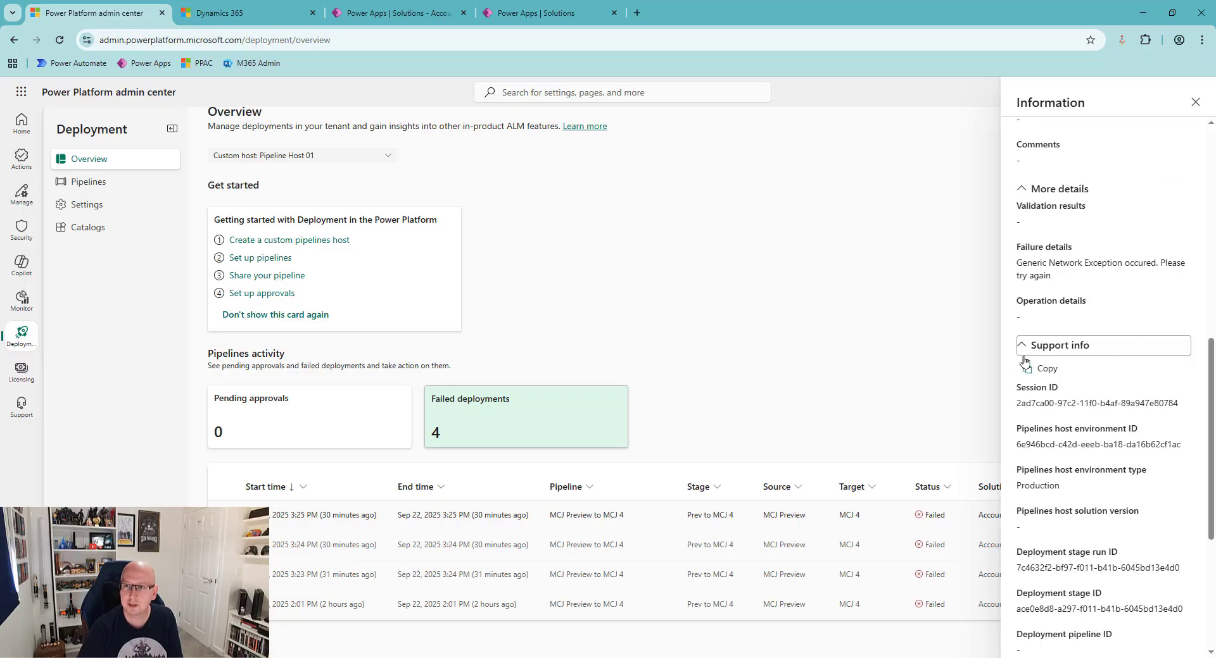
pyautogui.scroll(-5, 1068, 356)
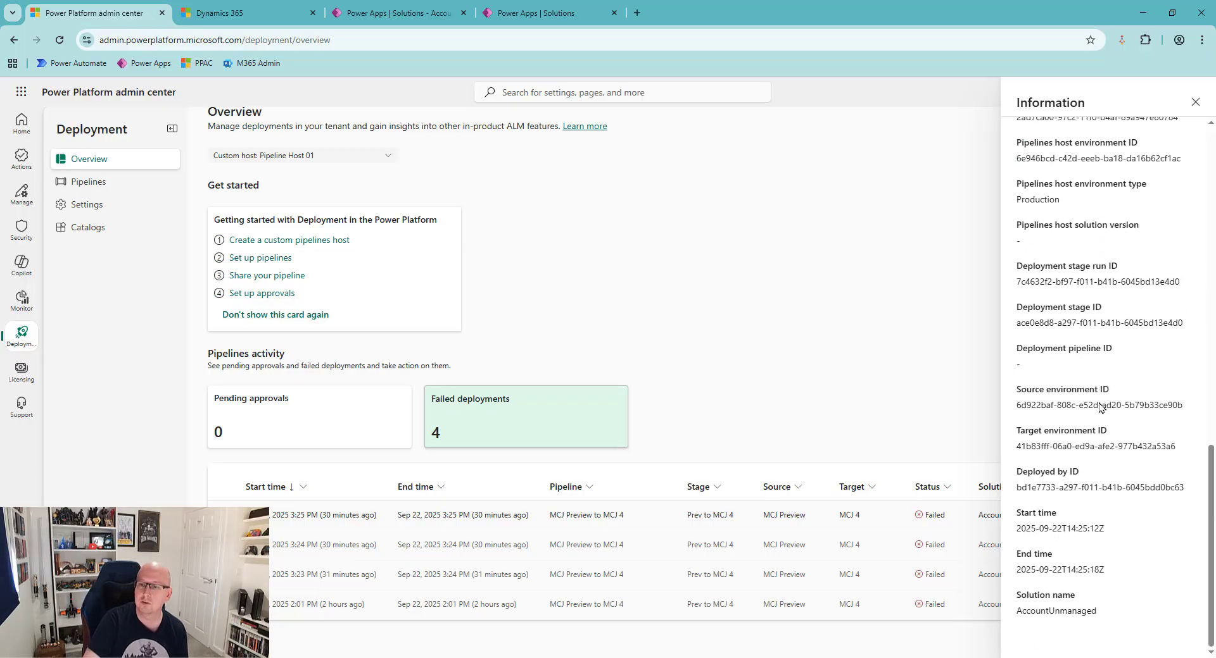
pyautogui.click(1196, 102)
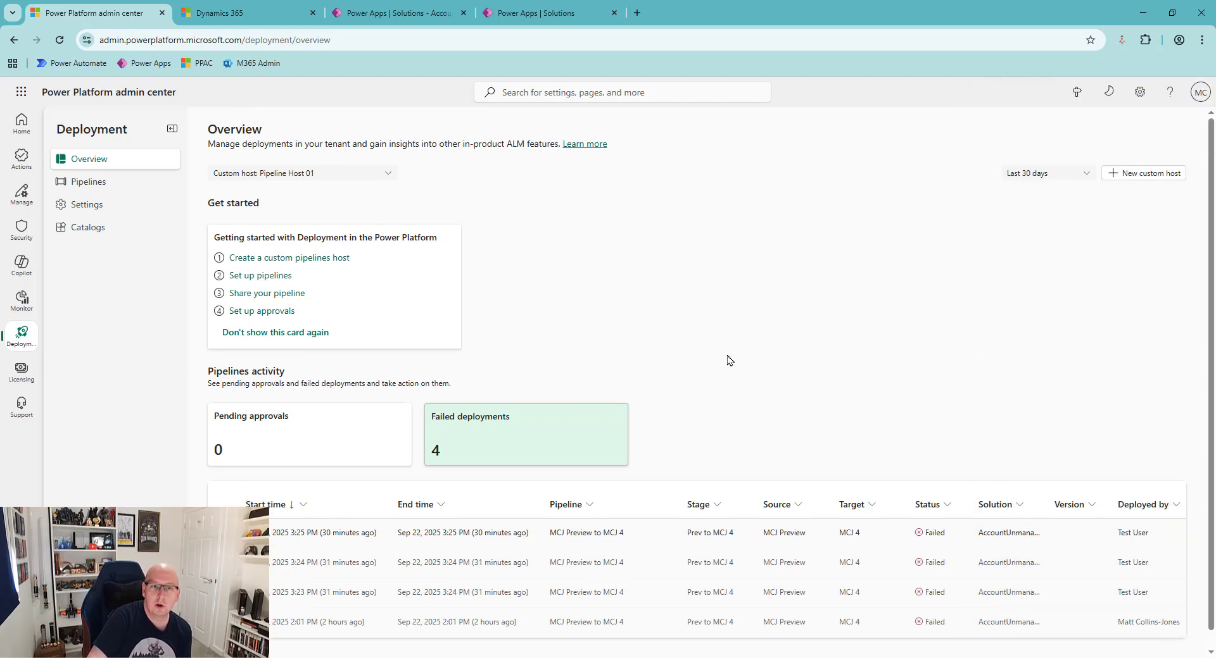
# View the form for creating a new custom host environment, and close it without creating one
pyautogui.click(1133, 182)
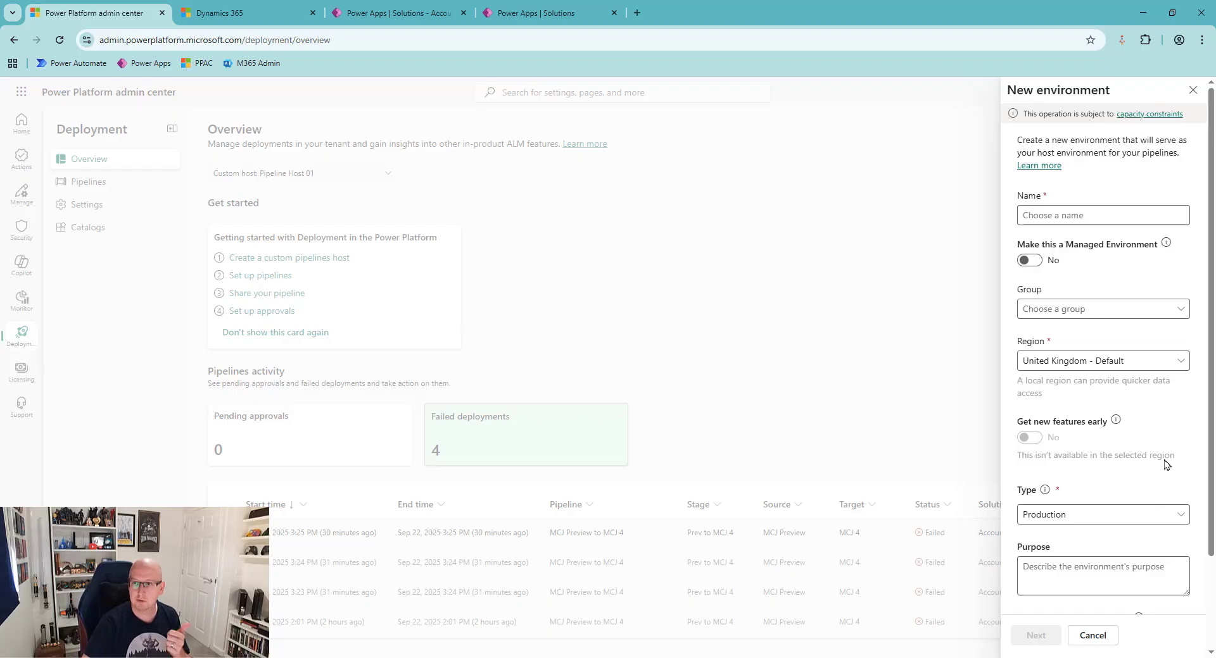
pyautogui.click(1193, 93)
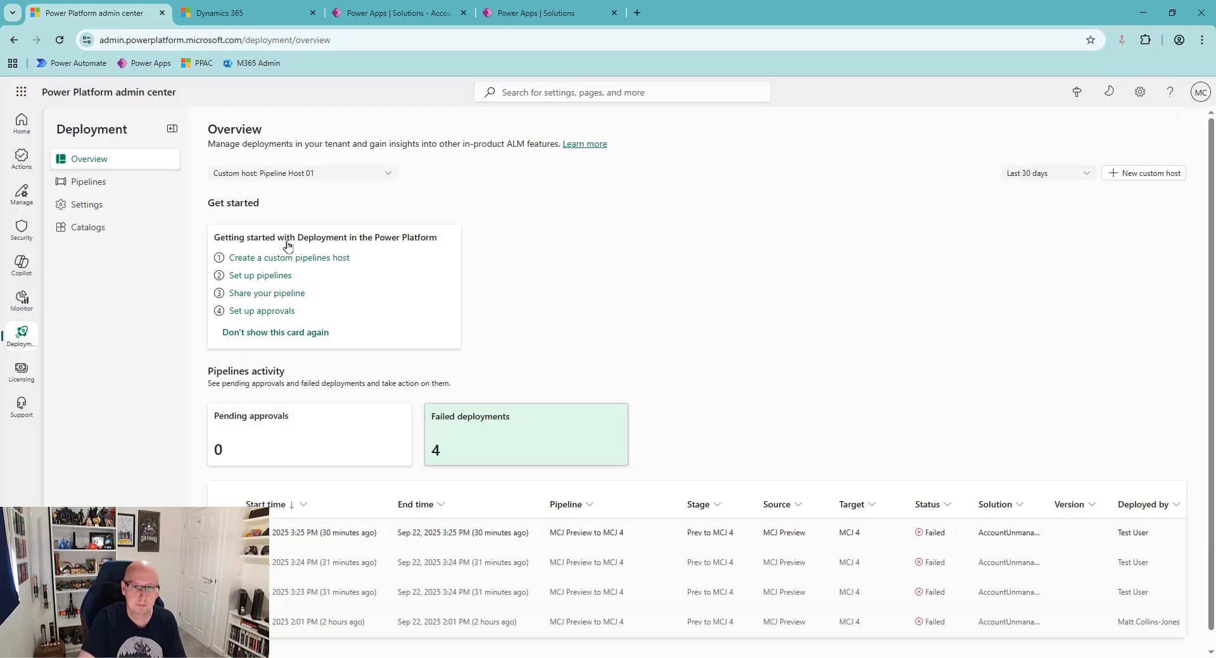
# View the details of the MCJ Preview to MCJ 4 pipeline in the host's pipeline list, and close them
pyautogui.click(101, 183)
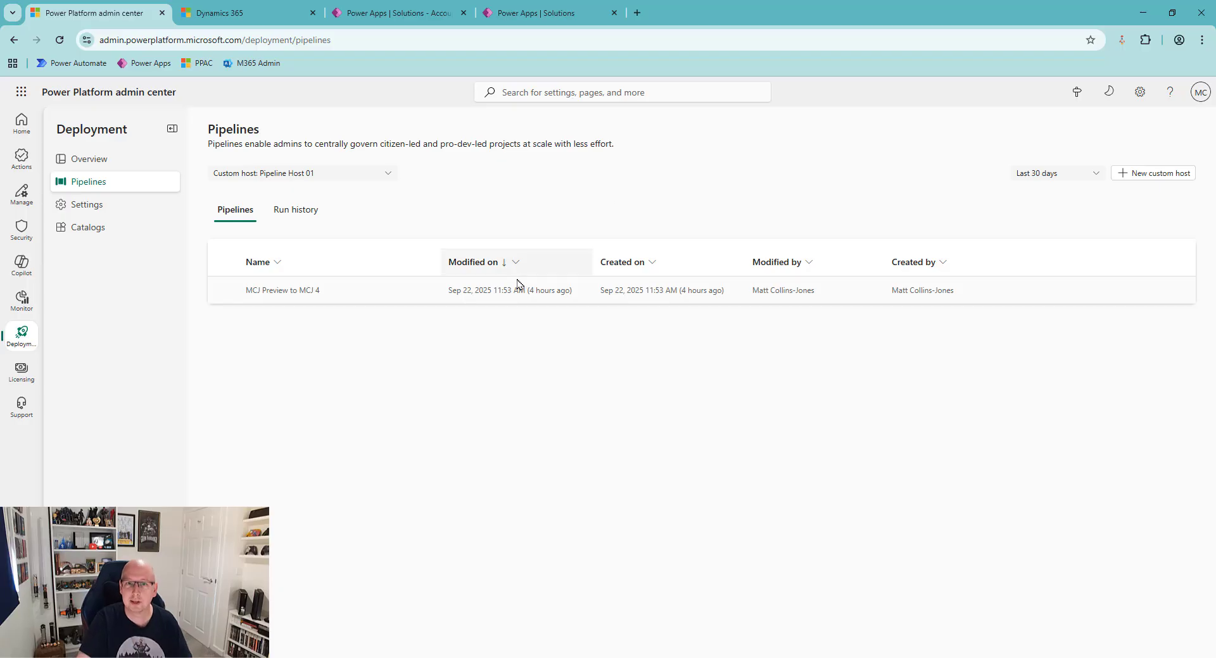
pyautogui.click(408, 301)
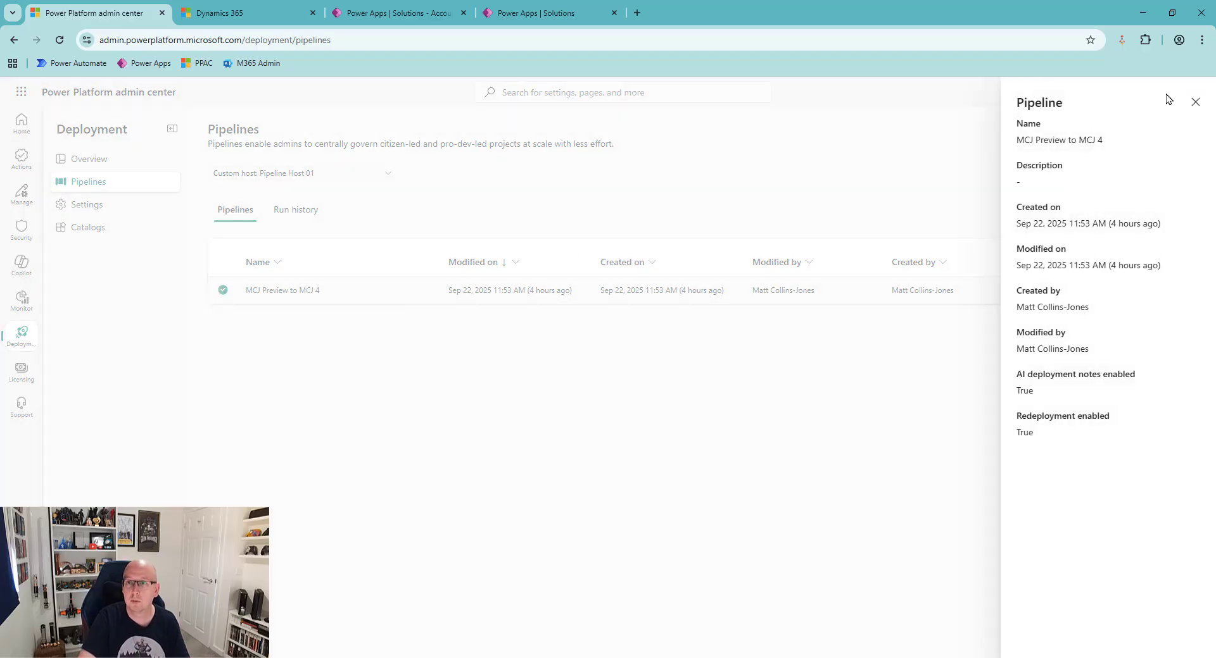
pyautogui.click(1194, 103)
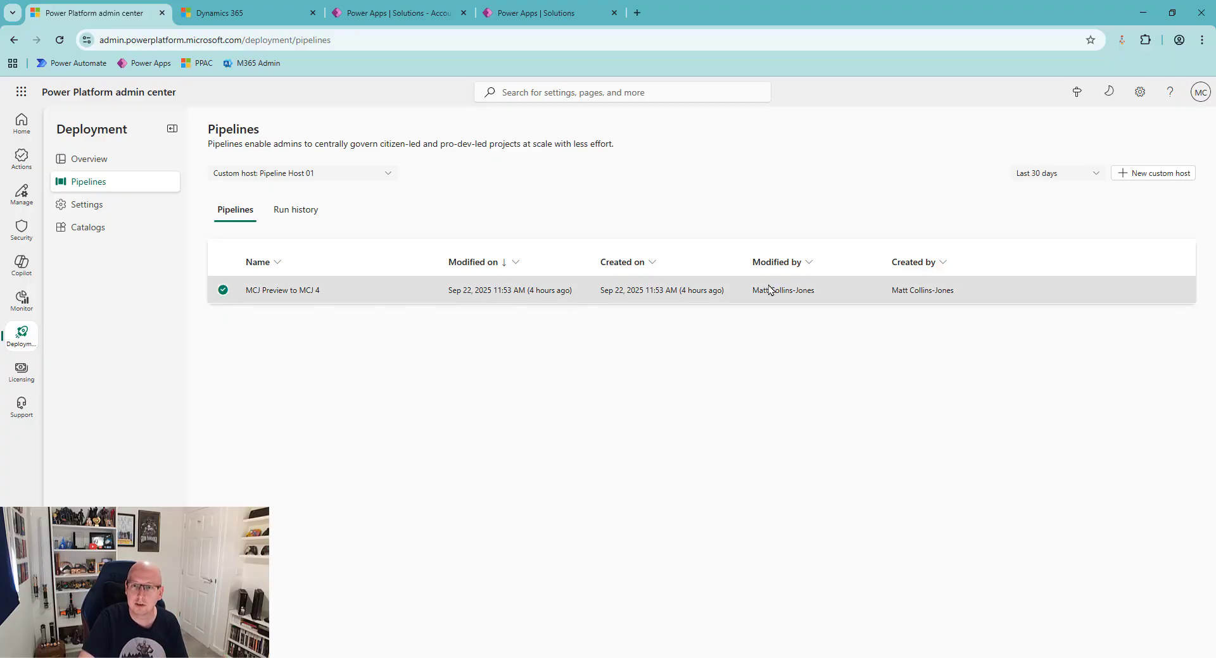
# View the pipeline run history for Pipeline Host 01, and switch it to the custom host in the administrator's personal environment
pyautogui.click(303, 215)
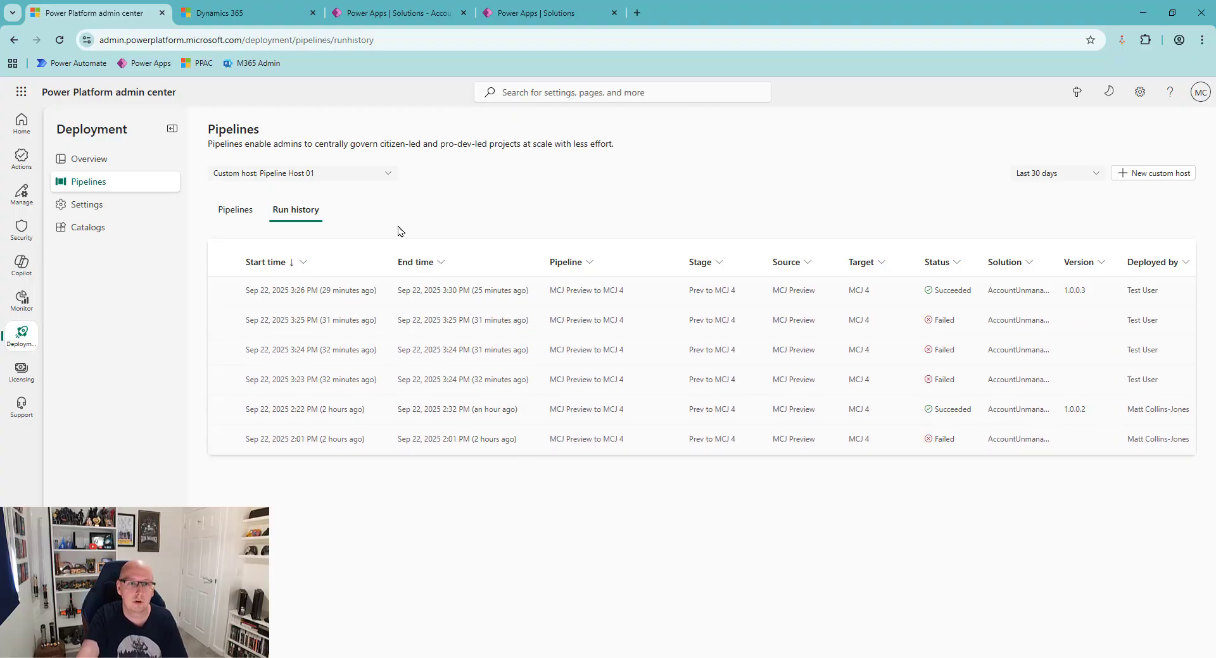
pyautogui.click(361, 182)
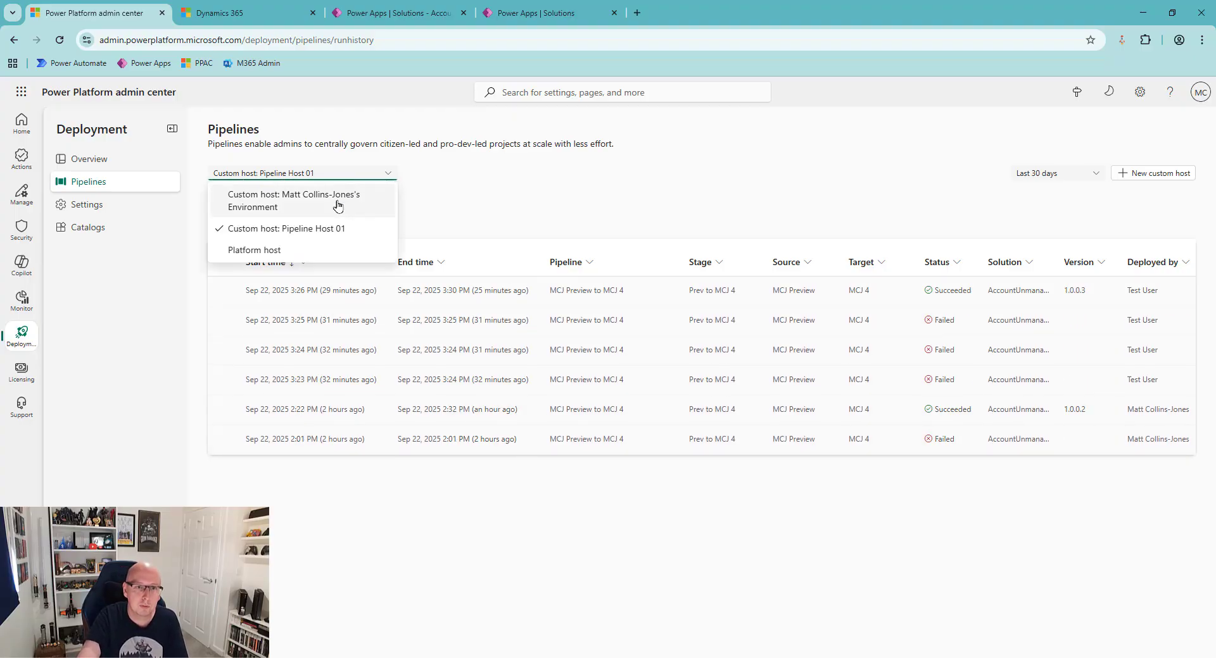
pyautogui.click(335, 202)
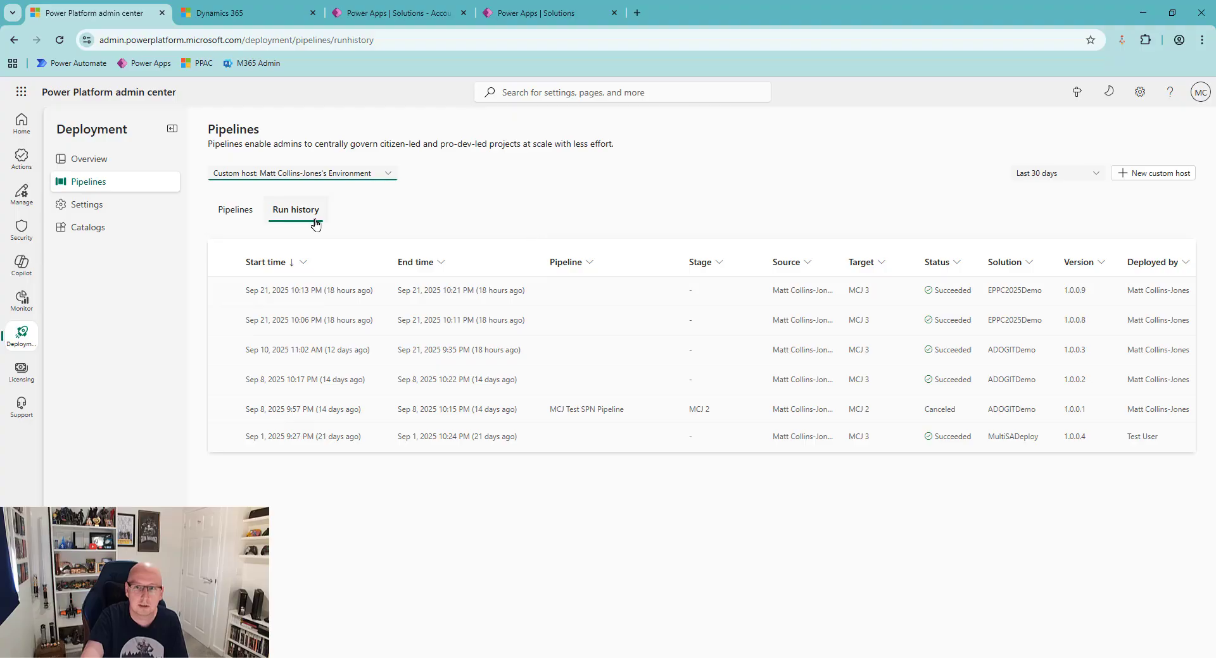
# Extend the run history to the last 365 days and look through the older deployment runs
pyautogui.click(1052, 173)
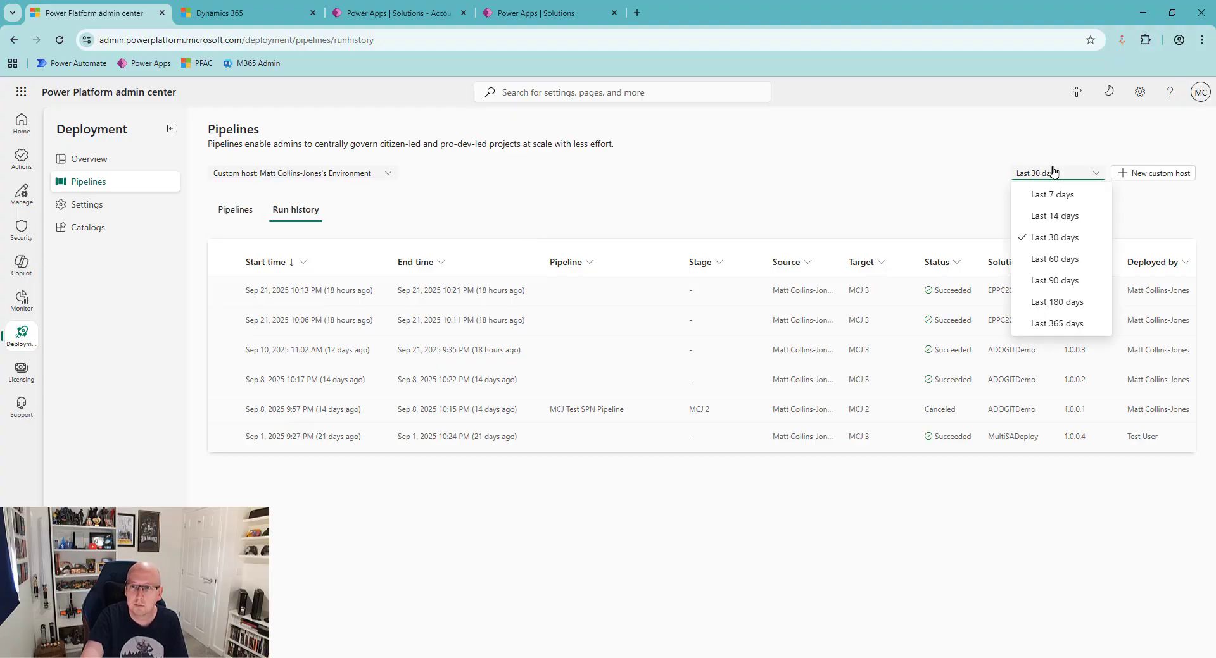
pyautogui.click(1058, 325)
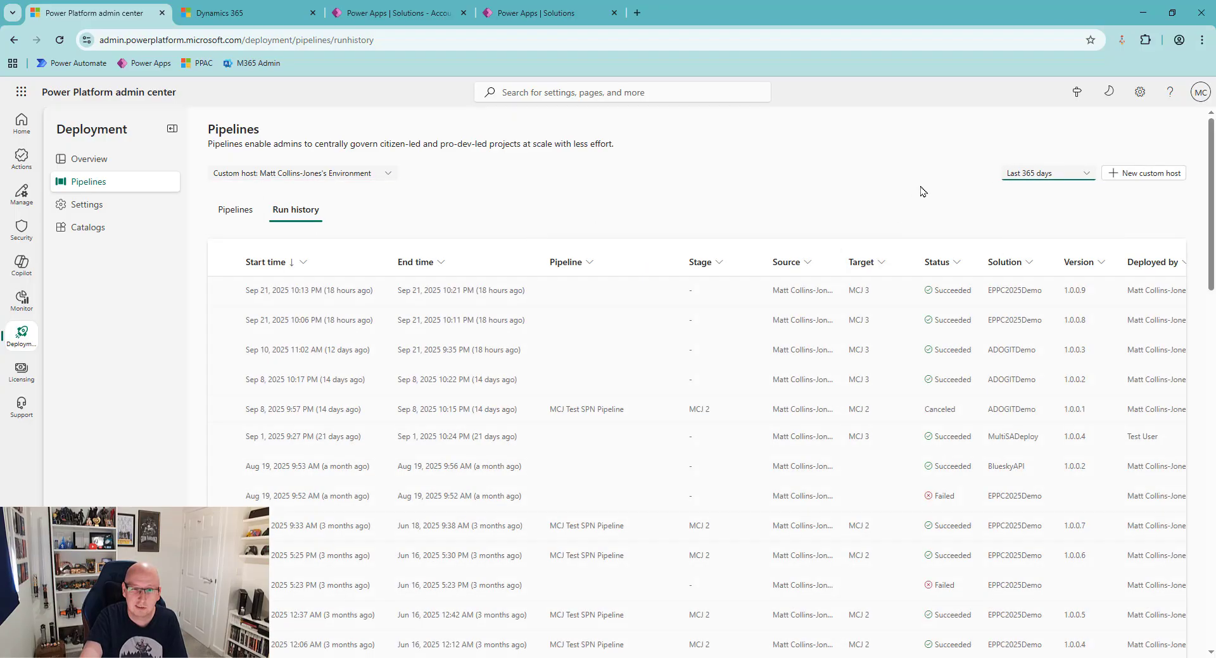
pyautogui.scroll(-15, 841, 279)
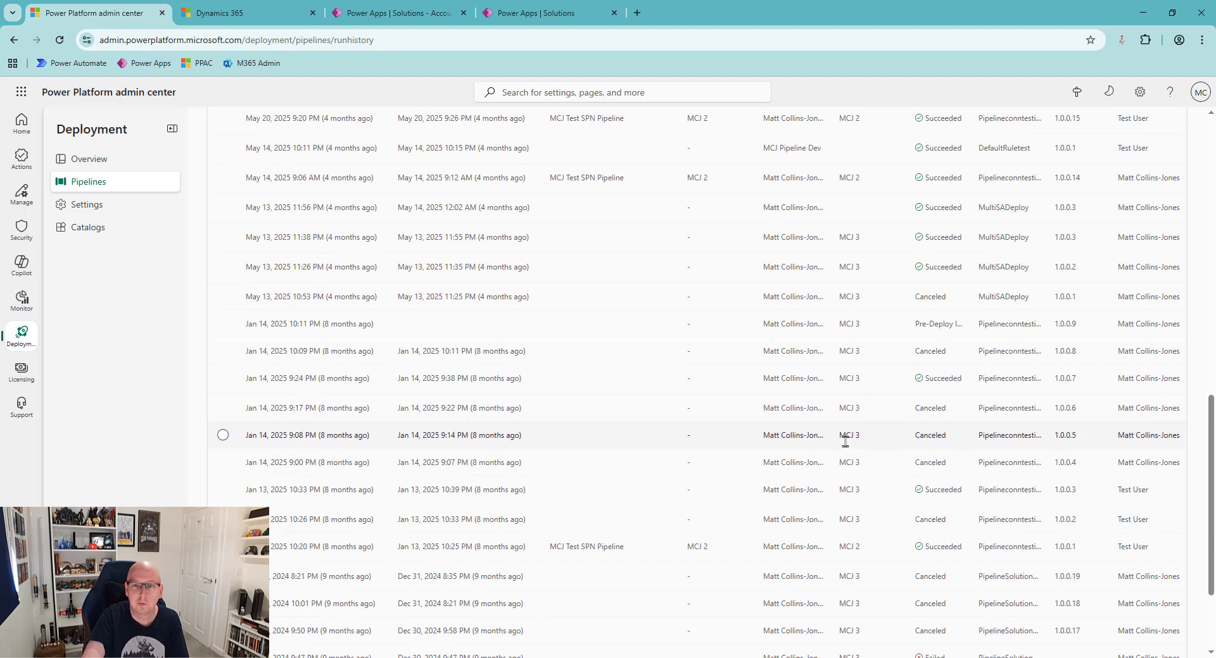
pyautogui.scroll(6, 847, 447)
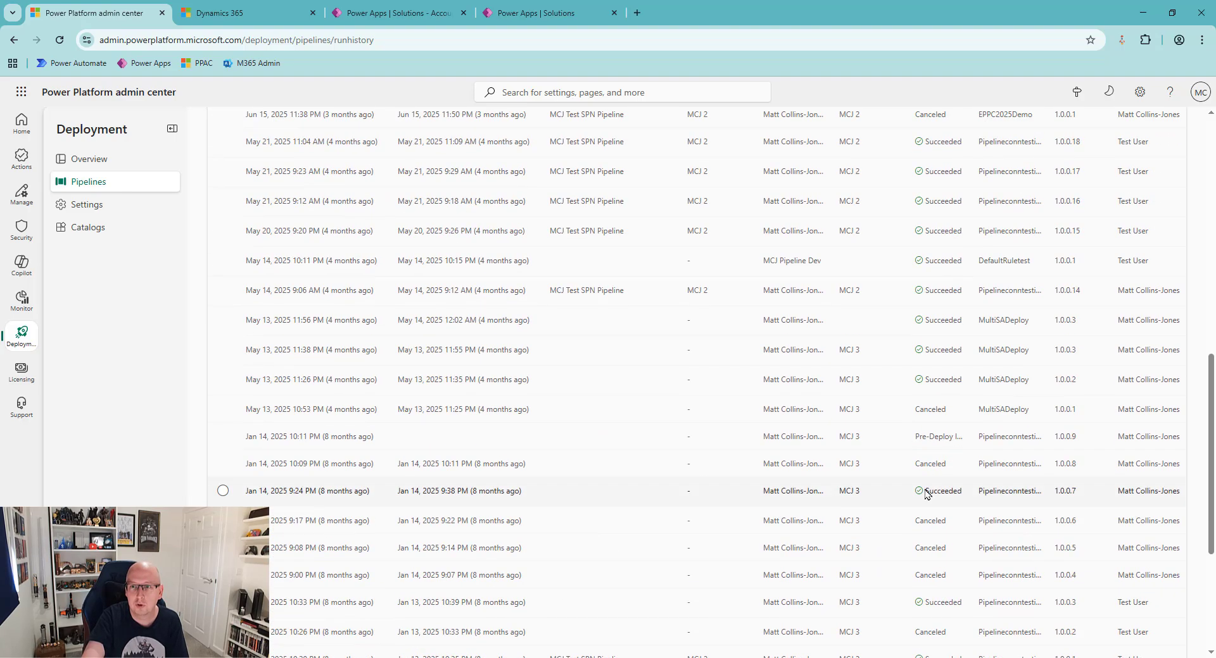
pyautogui.scroll(8, 852, 368)
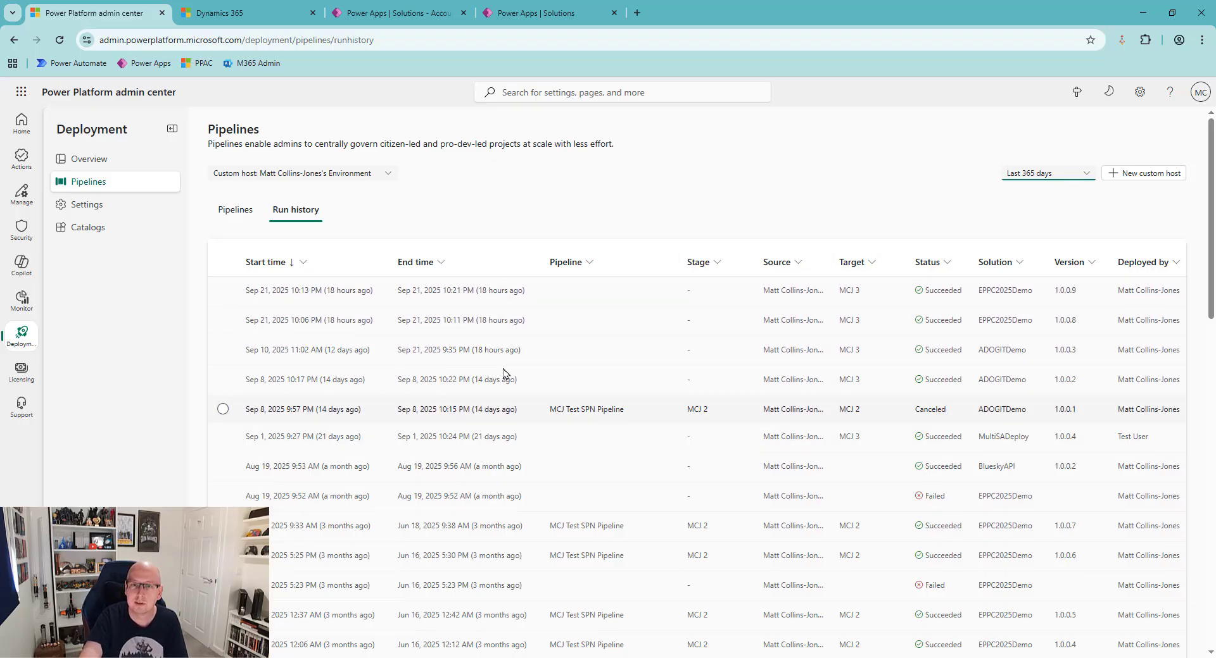
# View the pipeline list of the personal environment's host, and switch the custom host back to Pipeline Host 01
pyautogui.click(231, 214)
pyautogui.click(380, 176)
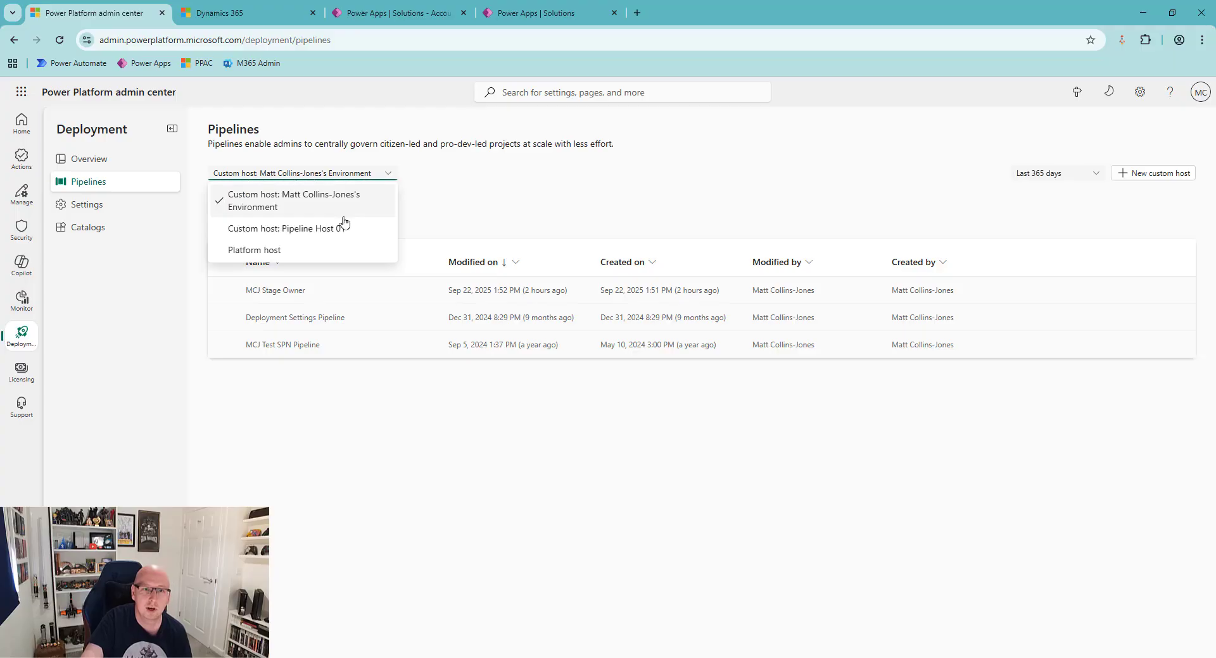
pyautogui.click(348, 228)
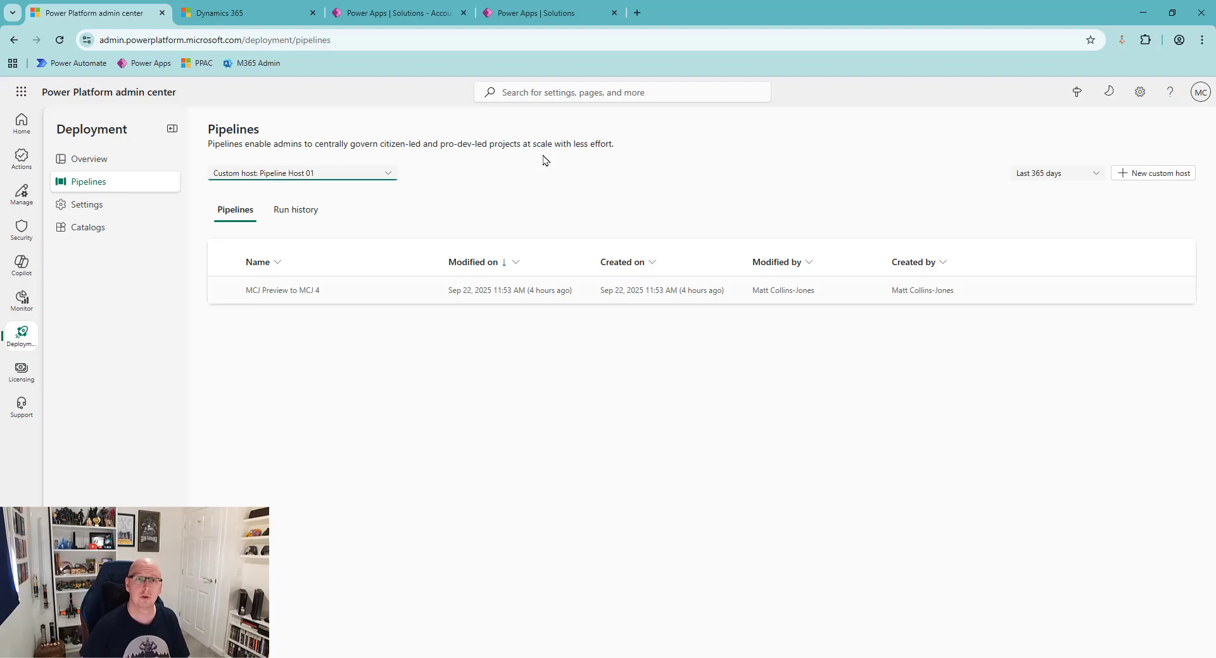
# Switch to Power Apps, leave the Account Unmanaged solution, and open the Deployments page for the MCJ Preview environment
pyautogui.click(405, 13)
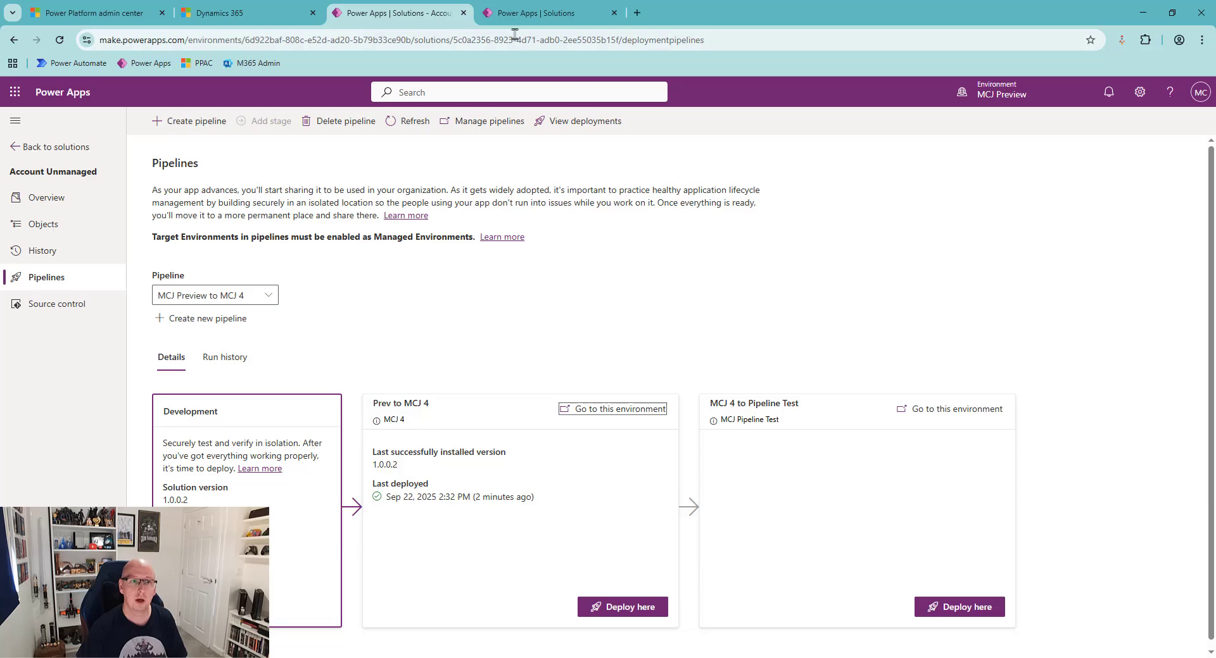
pyautogui.click(66, 148)
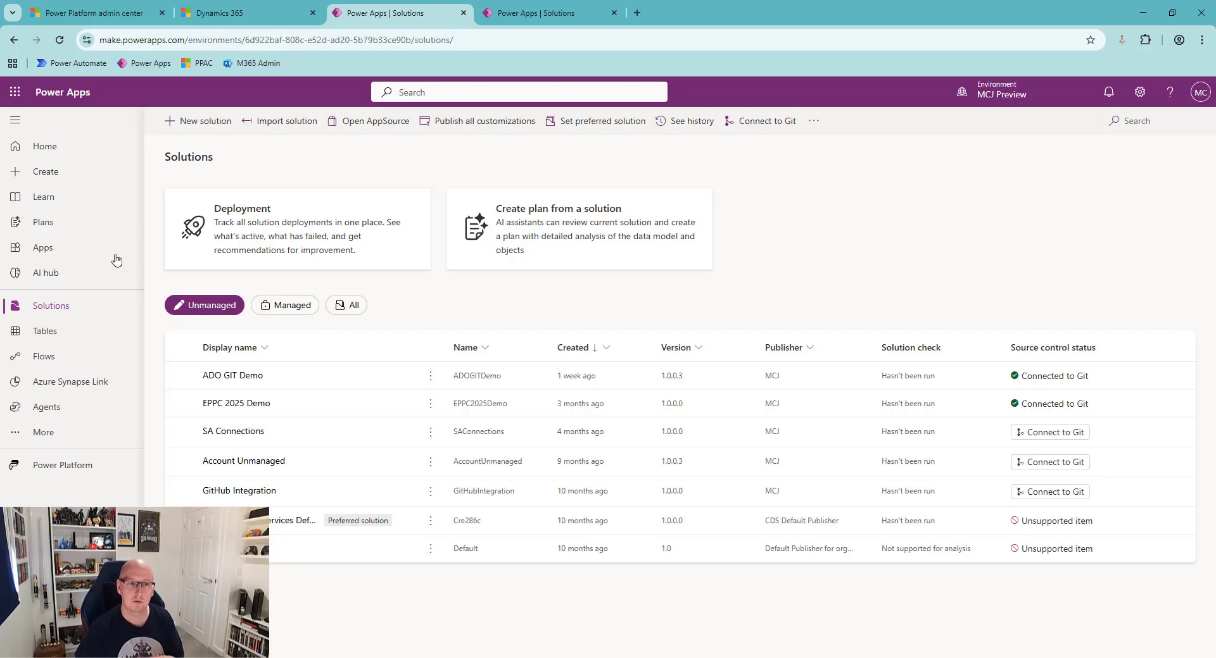
pyautogui.click(329, 254)
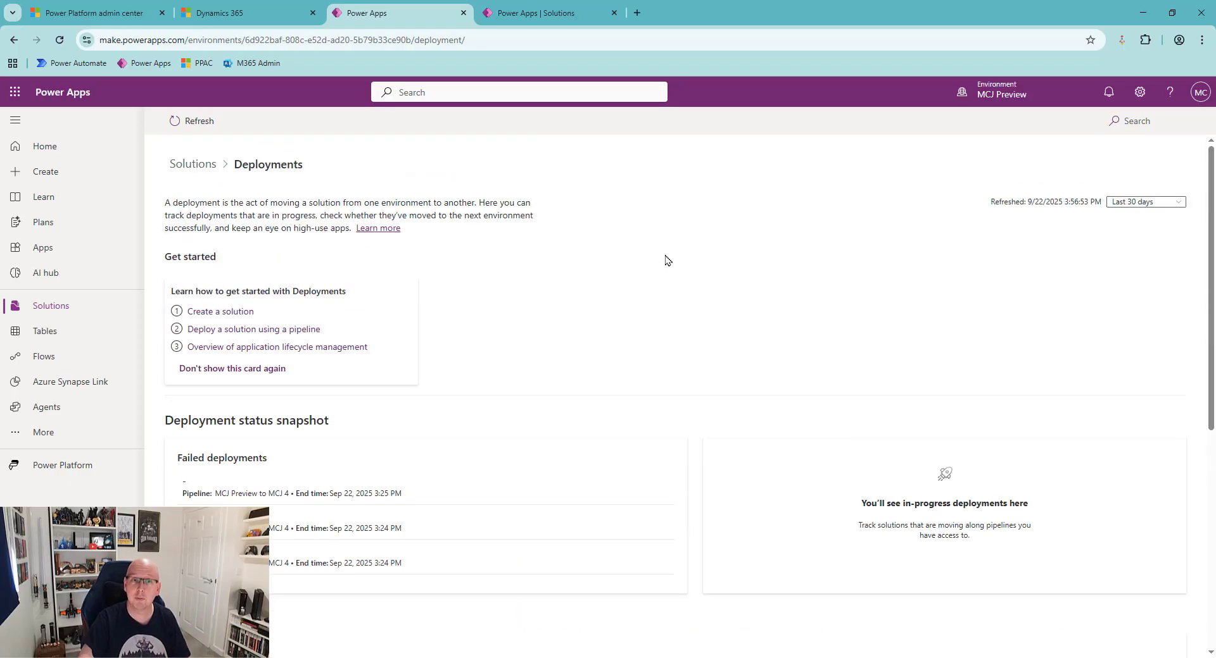
# Examine the deployment status snapshot, covering the failed and in-progress deployments
pyautogui.scroll(-2, 613, 317)
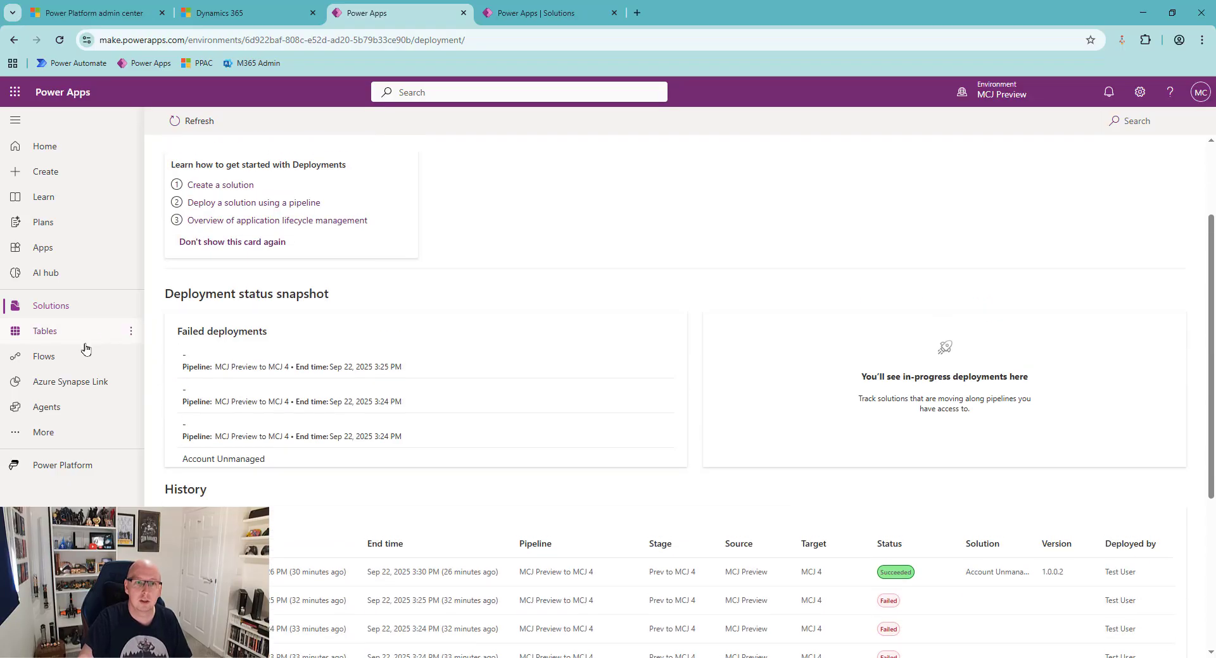
pyautogui.scroll(-1, 515, 346)
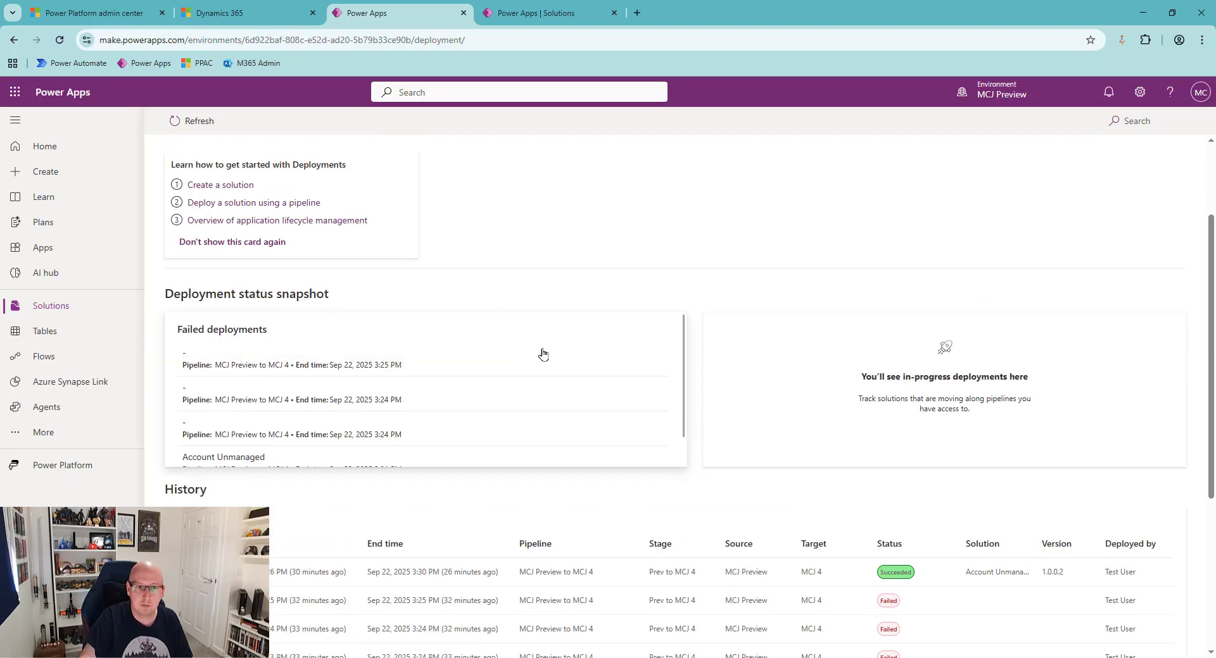
pyautogui.scroll(-4, 499, 399)
pyautogui.scroll(4, 483, 415)
pyautogui.scroll(2, 347, 398)
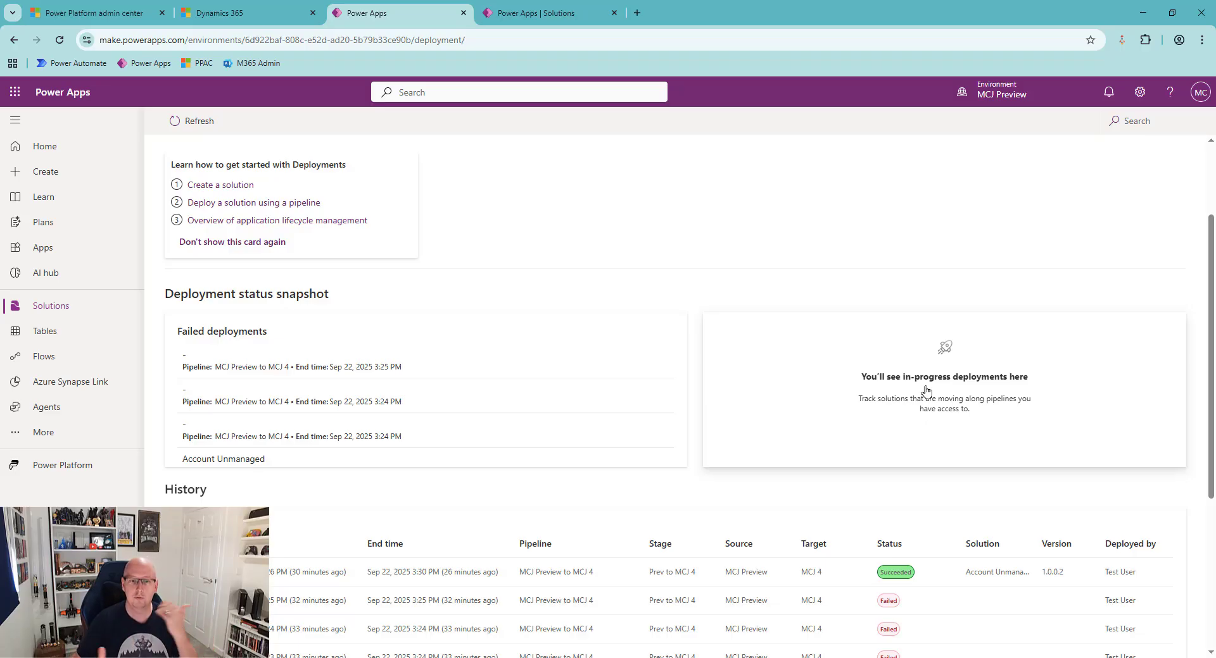
# Examine the environment's deployment history and the recommended actions to improve app health, and return to the status snapshot
pyautogui.scroll(-4, 865, 323)
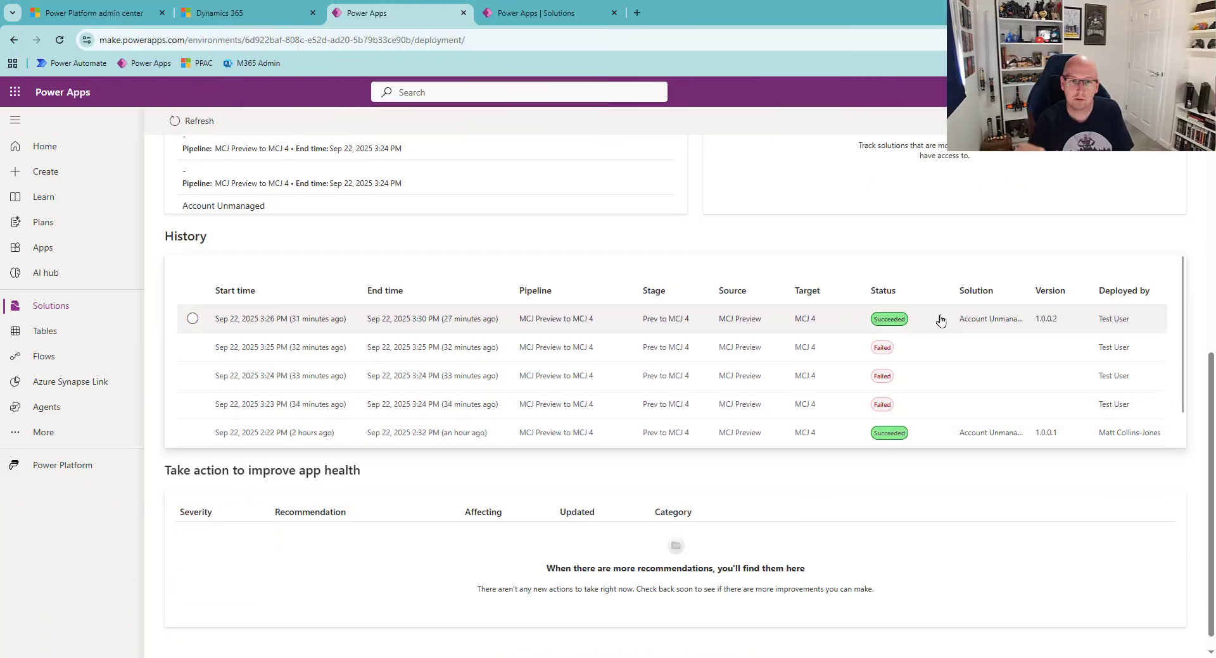
pyautogui.scroll(-1, 905, 338)
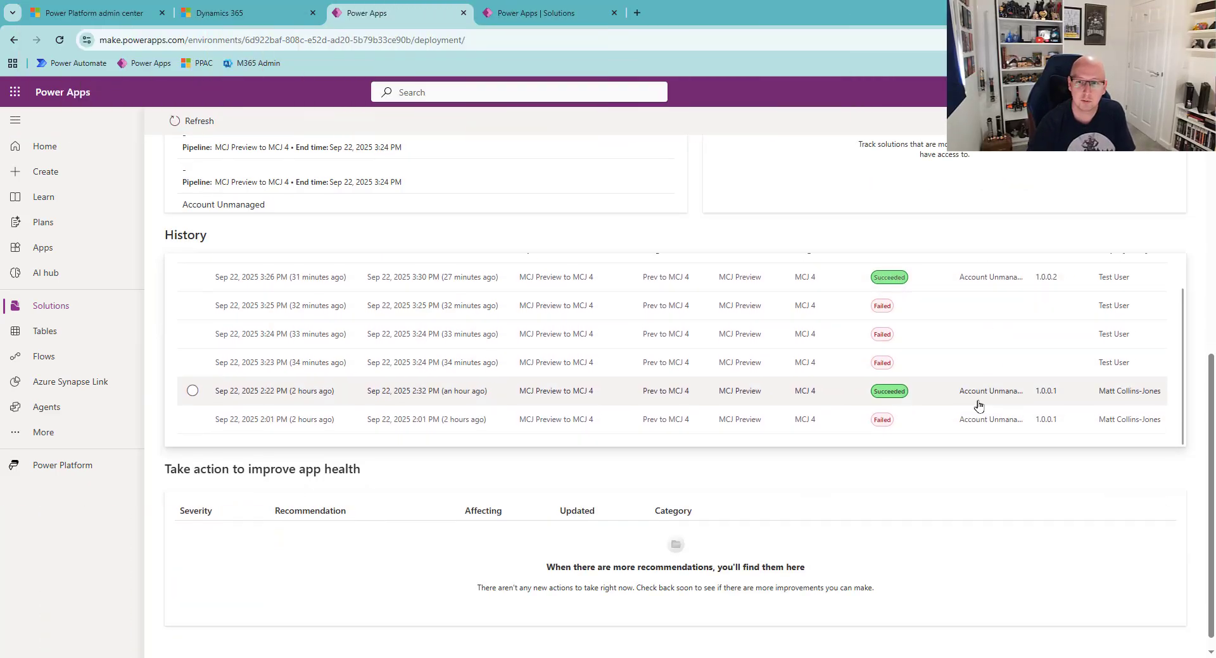
pyautogui.scroll(-1, 1004, 393)
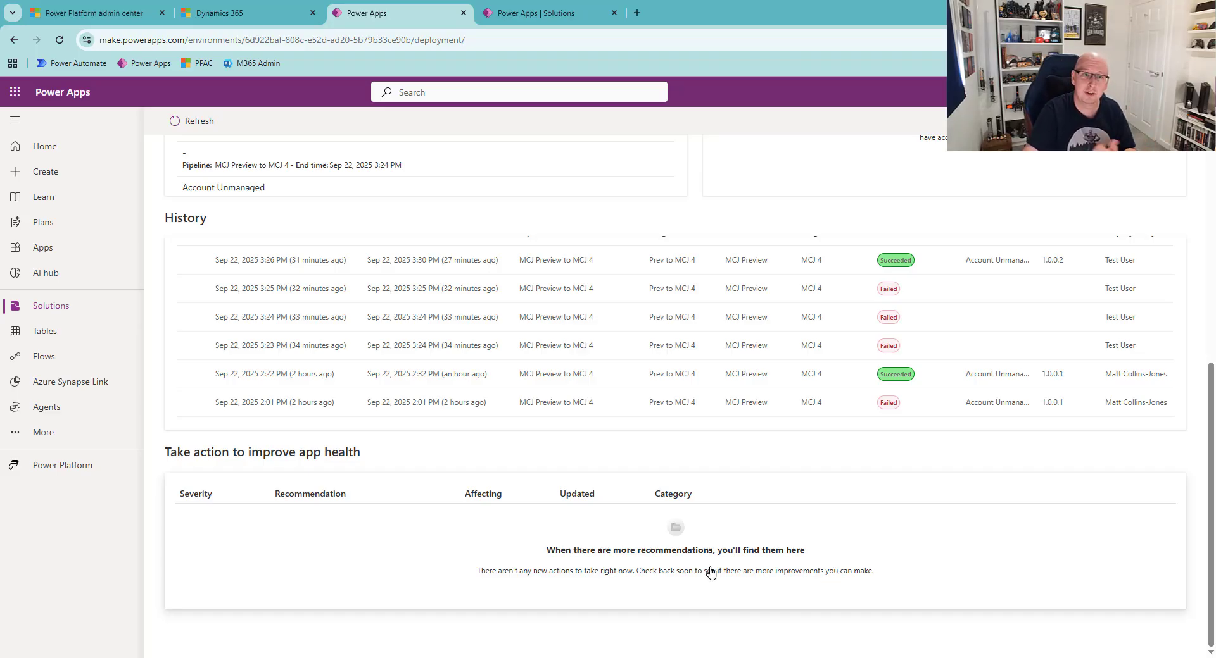
pyautogui.scroll(2, 711, 573)
pyautogui.scroll(-2, 711, 572)
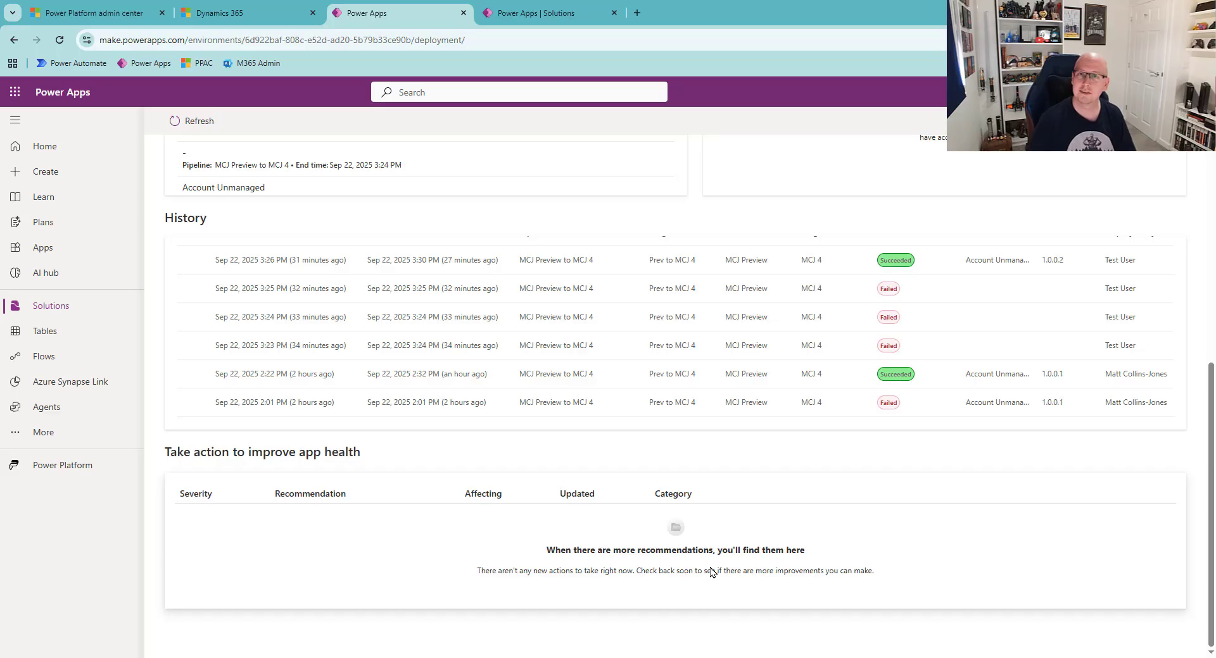
pyautogui.scroll(6, 711, 573)
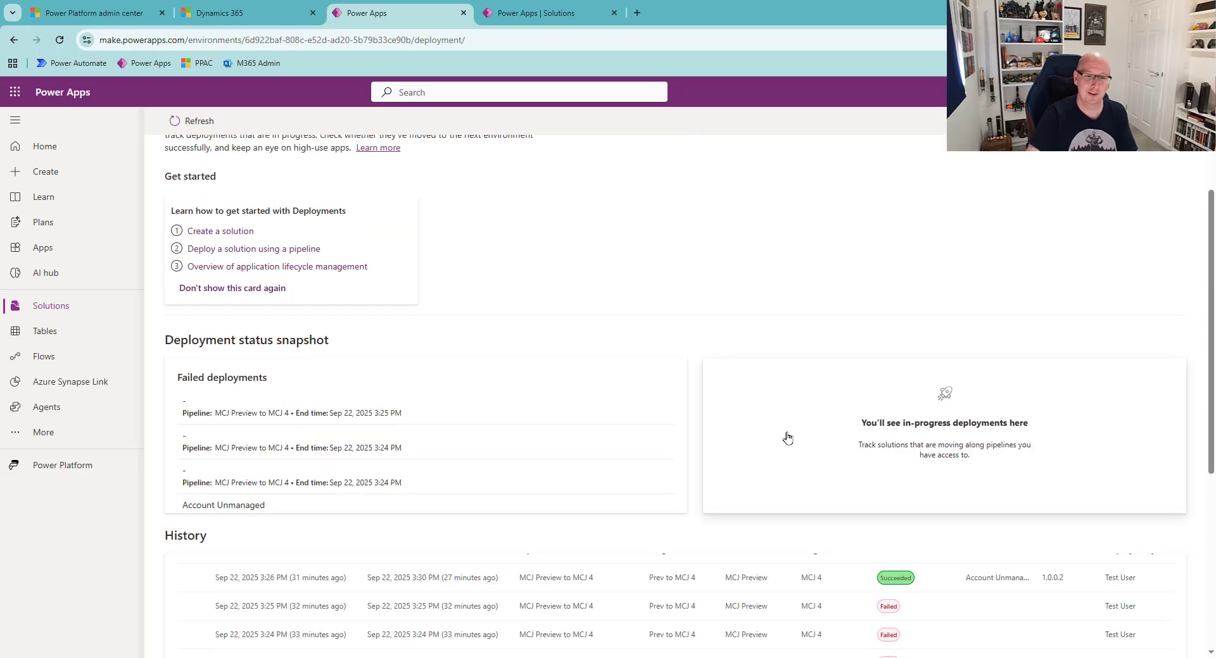